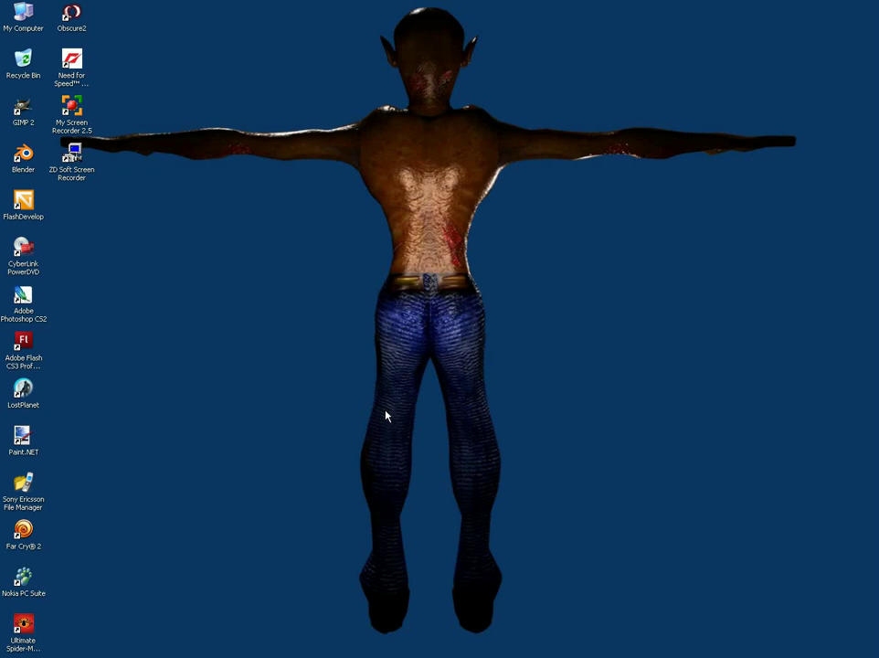
# Switch to the Blender window with Alicia_start_1.blend and examine the head mesh over the face photo in solid and wireframe shading.
pyautogui.moveTo(294, 651)
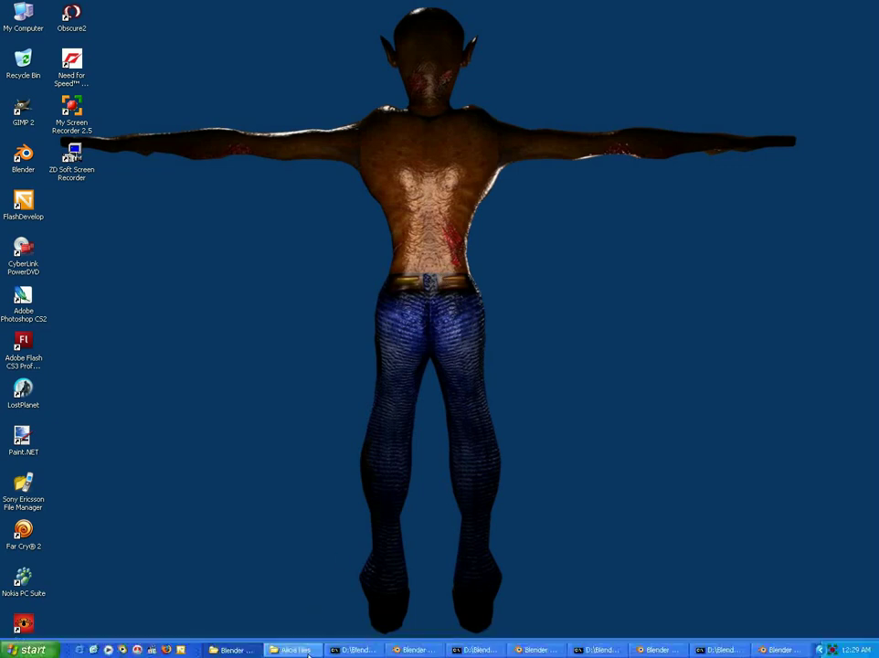
pyautogui.click(426, 651)
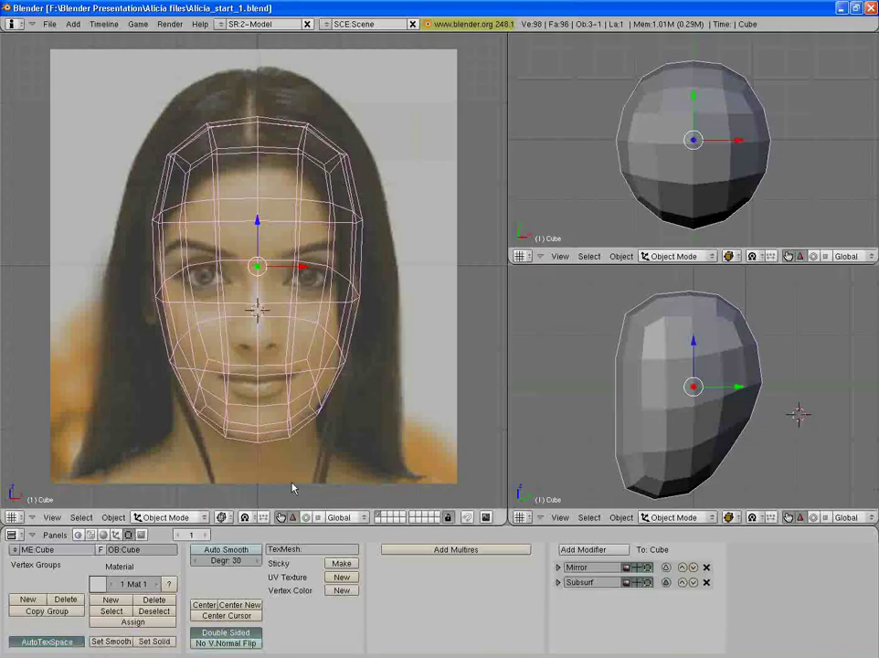
pyautogui.click(51, 518)
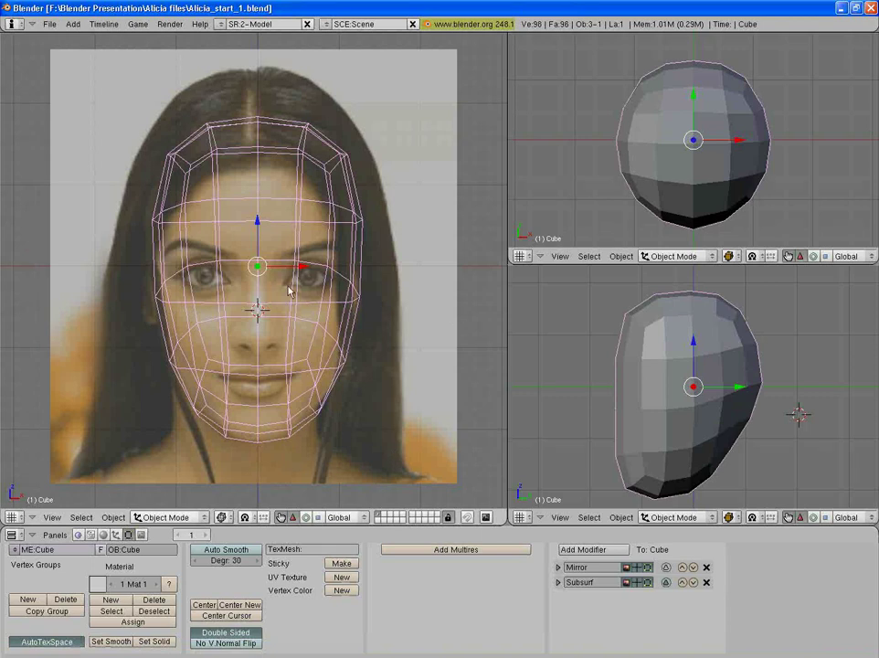
pyautogui.press('z')
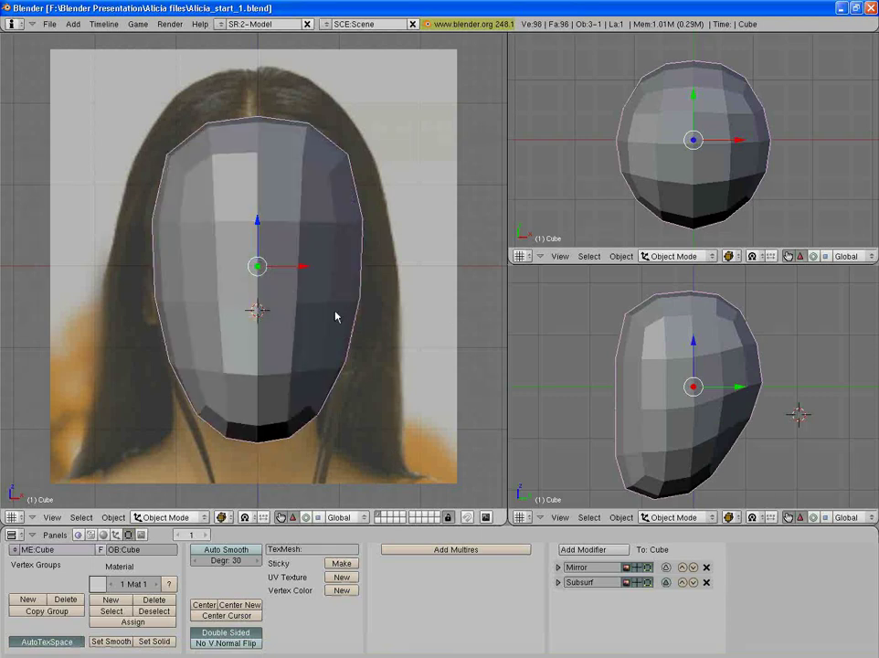
pyautogui.moveTo(329, 307); pyautogui.dragTo(306, 320, button='middle')
pyautogui.press('KP_1')
pyautogui.press('z')
pyautogui.press('z')
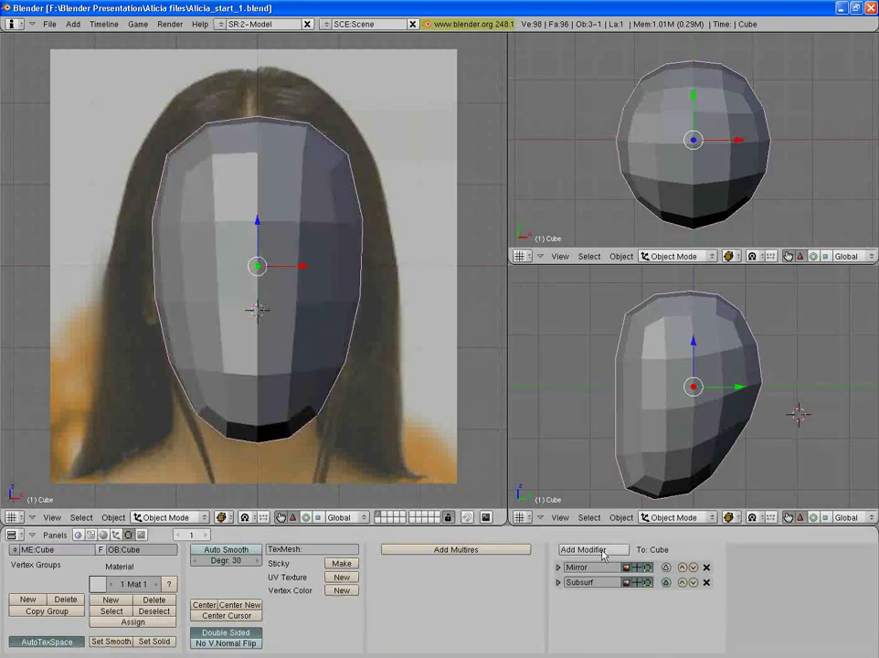
# Expand the Subsurf modifier settings, turn off its viewport display, and examine the unsmoothed head cage from several angles.
pyautogui.click(558, 582)
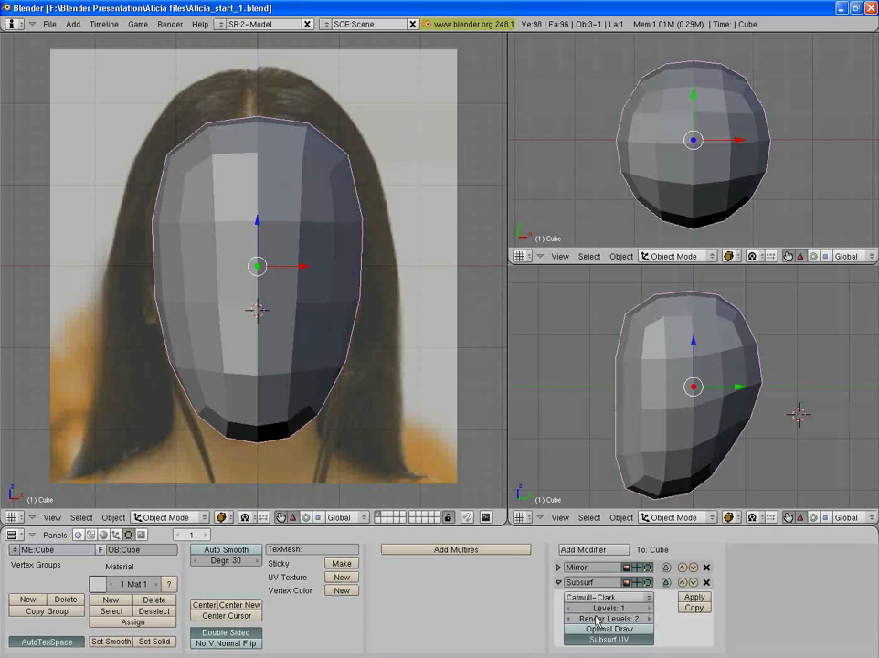
pyautogui.click(646, 582)
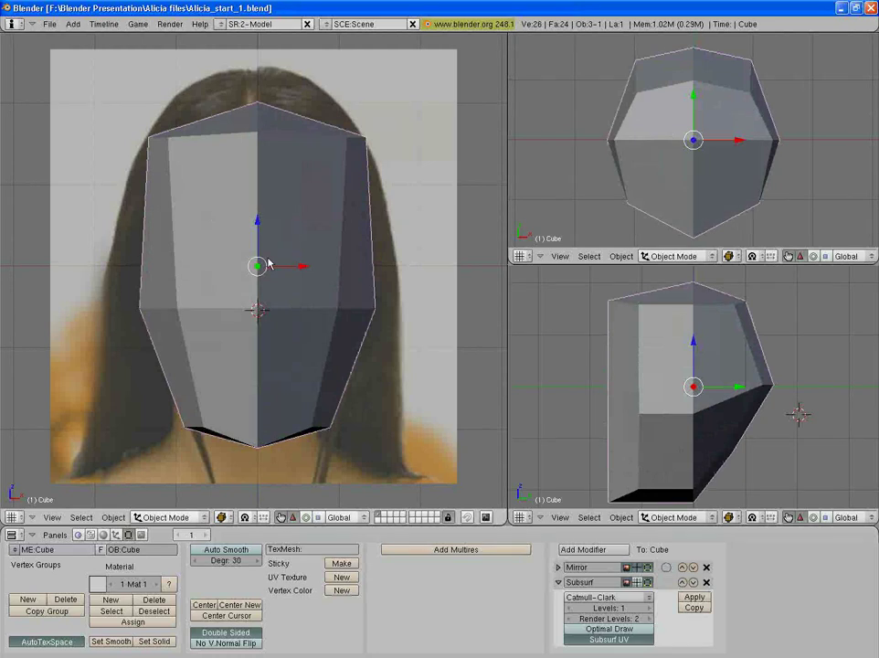
pyautogui.press('z')
pyautogui.moveTo(289, 255); pyautogui.dragTo(312, 276, button='middle')
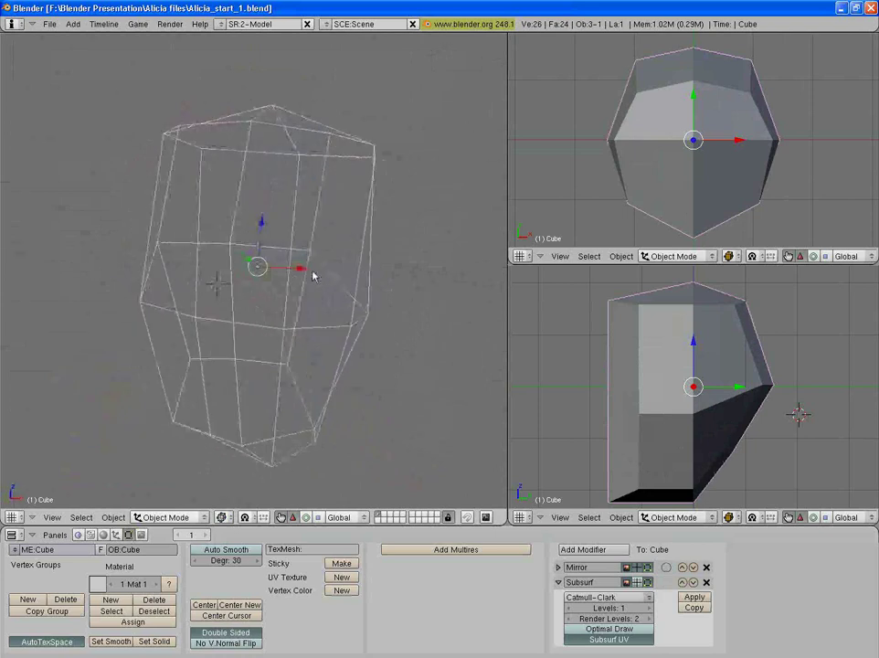
pyautogui.press('KP_1')
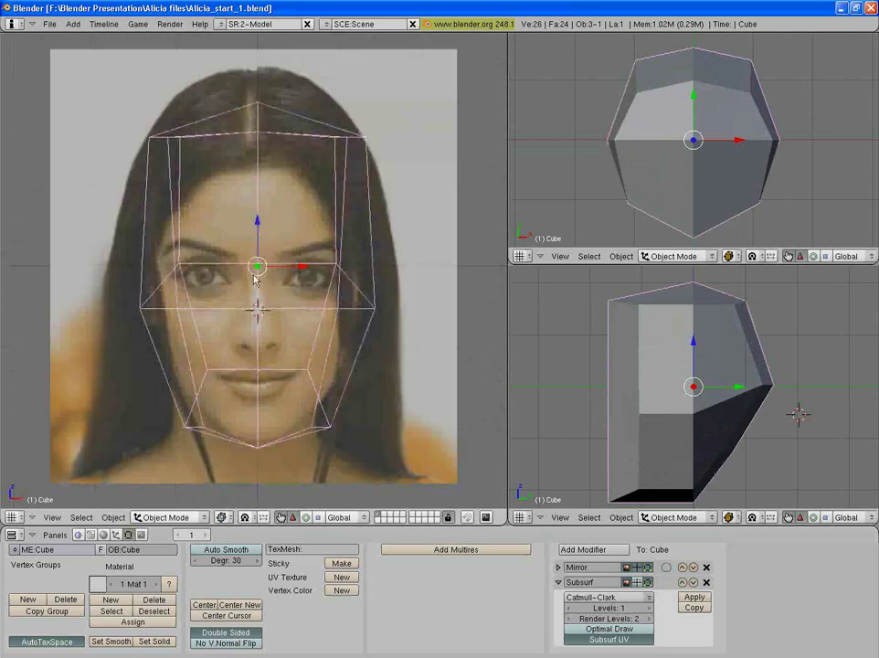
pyautogui.press('z')
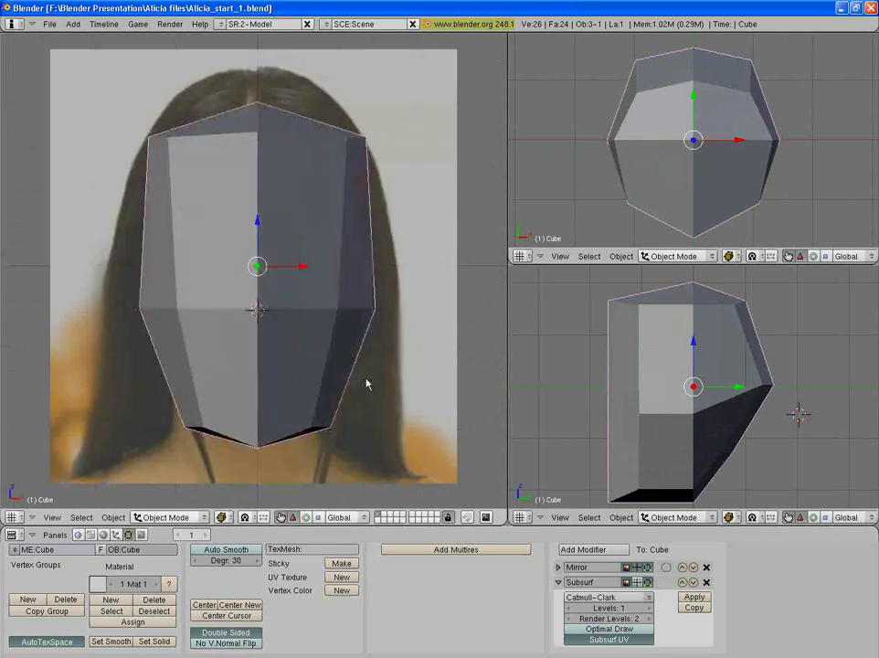
# Turn off the Mirror modifier's viewport display to examine the half head, and restore the display of both Mirror and Subsurf.
pyautogui.click(643, 567)
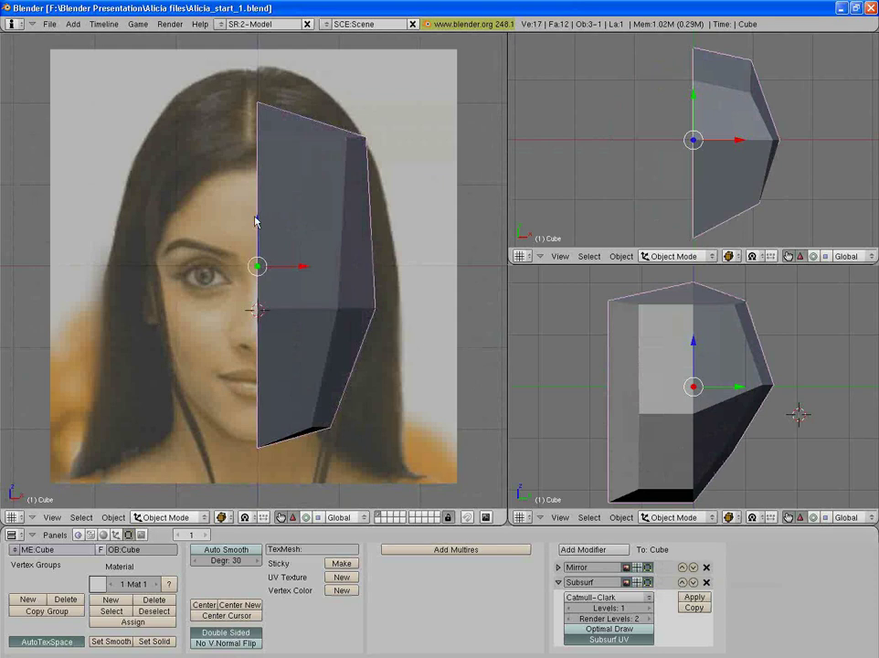
pyautogui.moveTo(205, 232); pyautogui.dragTo(406, 360, button='middle')
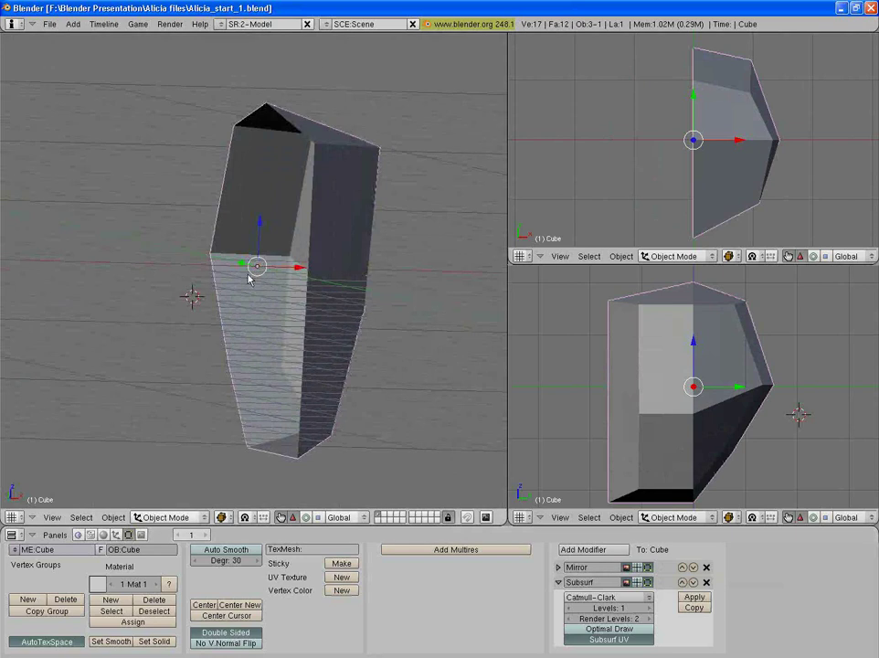
pyautogui.press('KP_1')
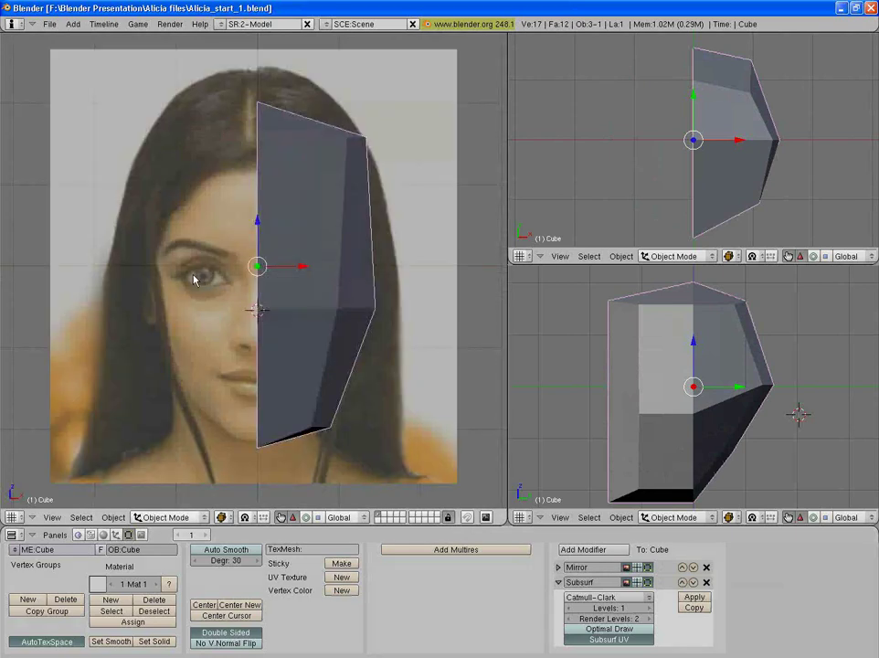
pyautogui.click(637, 568)
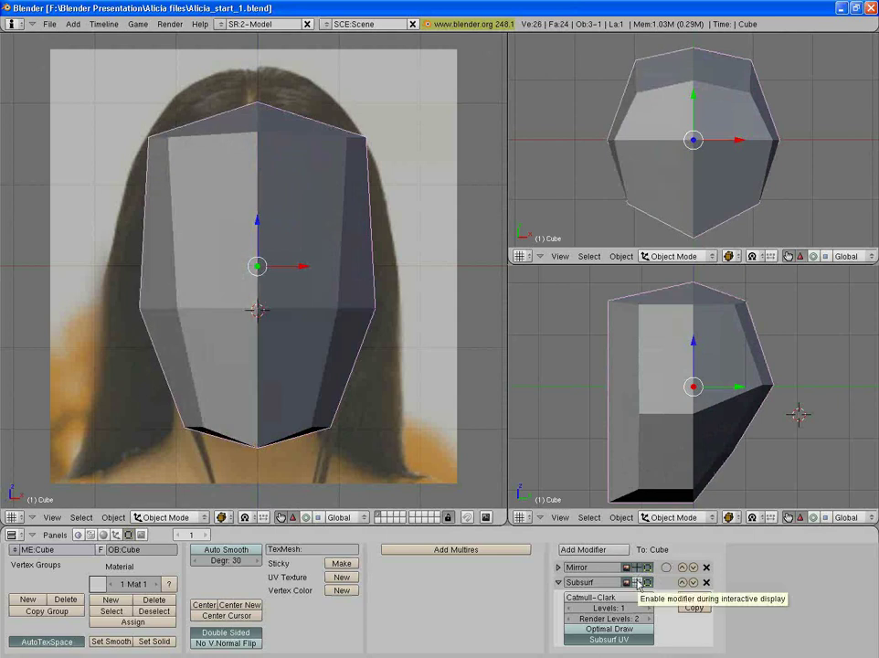
pyautogui.click(638, 582)
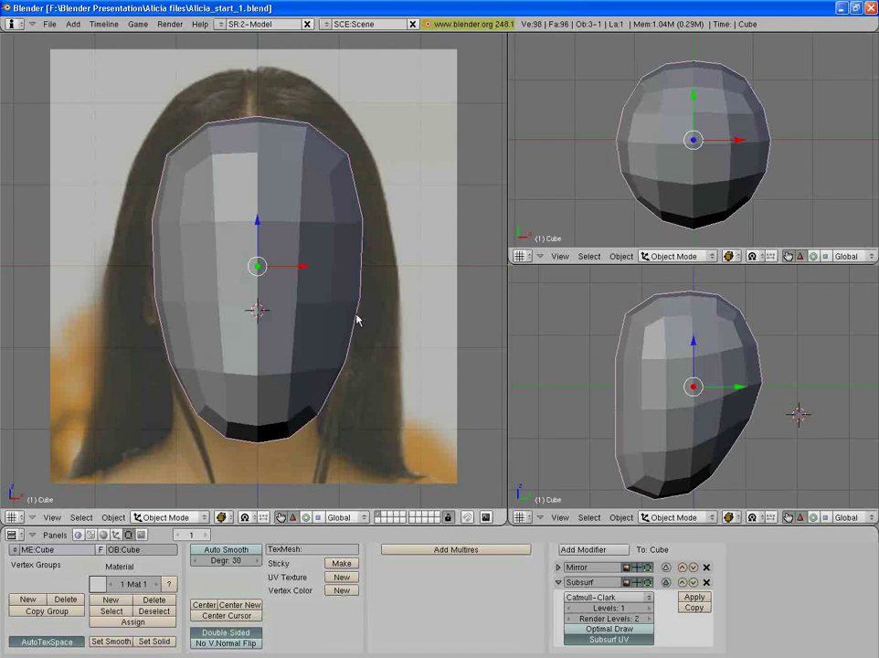
# Put the head mesh in Edit Mode with wireframe shading and move the front vertex below the eye inward toward the nose.
pyautogui.press('z')
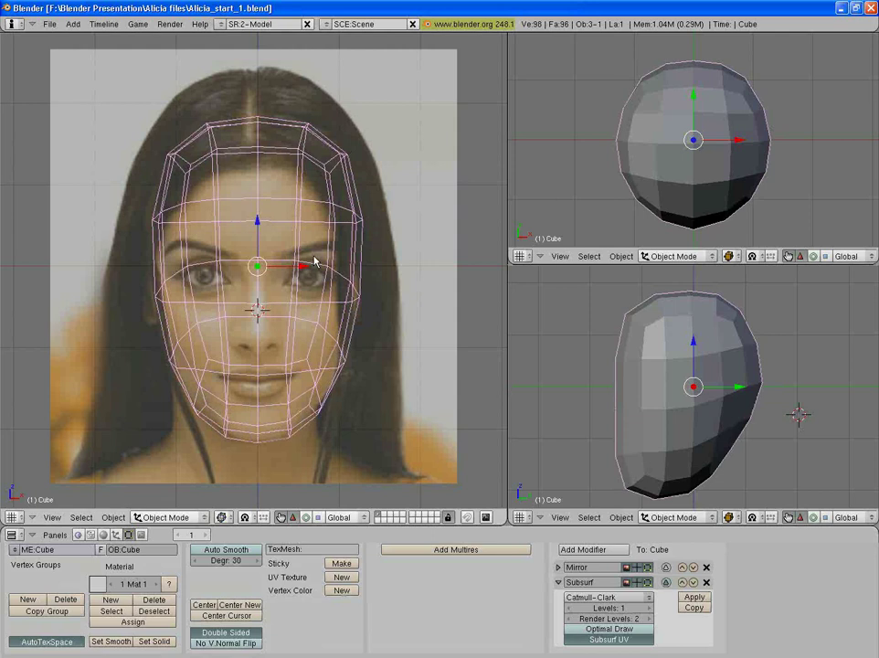
pyautogui.hotkey('ctrl', 'Tab')
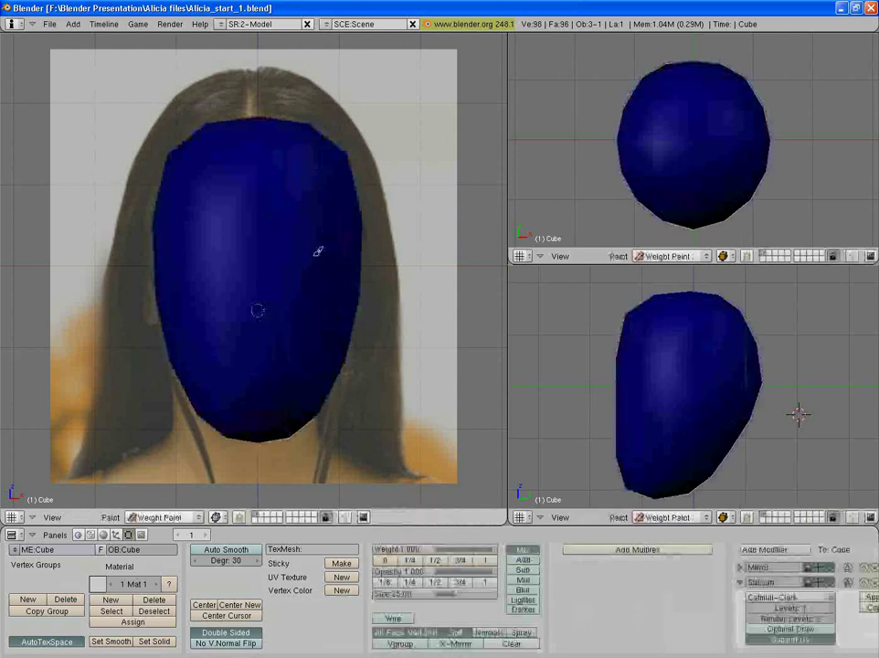
pyautogui.click(170, 517)
pyautogui.click(147, 492)
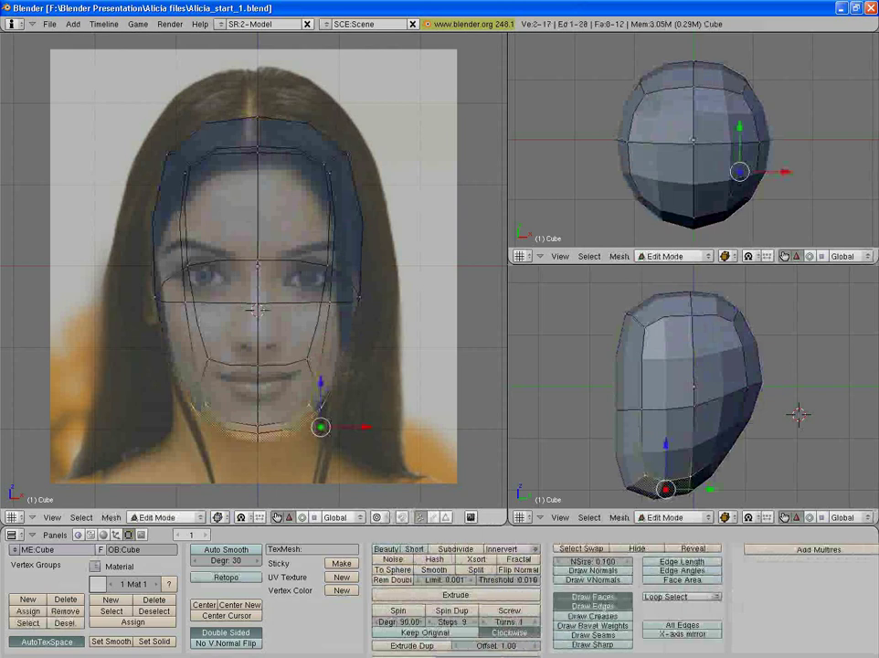
pyautogui.rightClick(330, 303)
pyautogui.press('g')
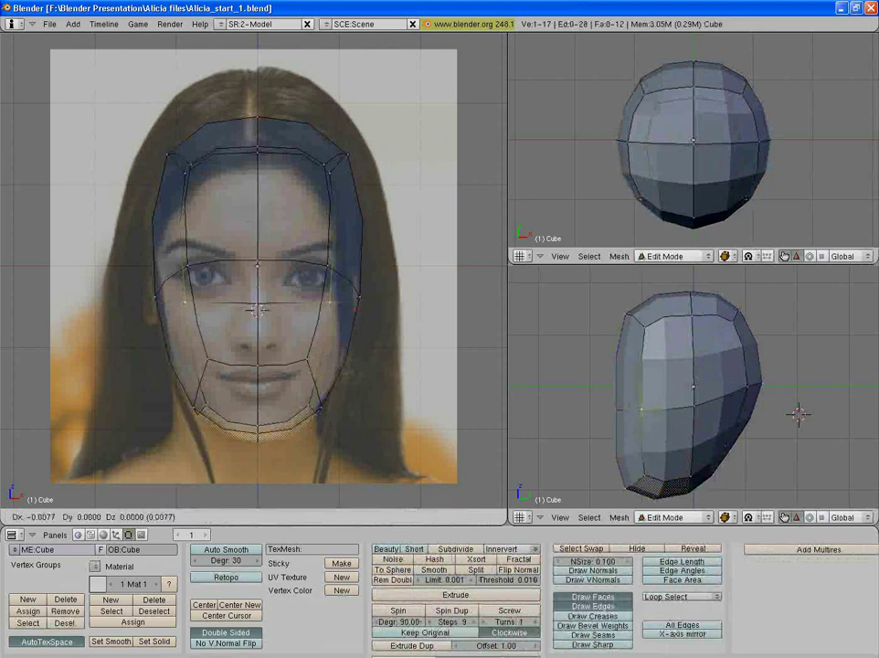
pyautogui.press('Return')
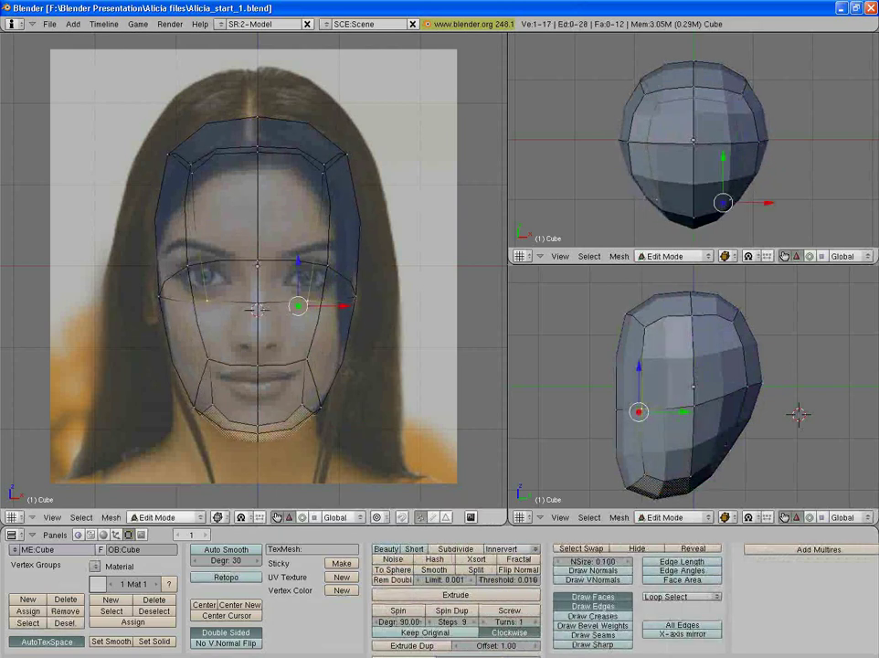
# Add a horizontal loop cut around the head above the eyebrows and a vertical loop cut beside the face's centre line.
pyautogui.hotkey('ctrl', 'r')
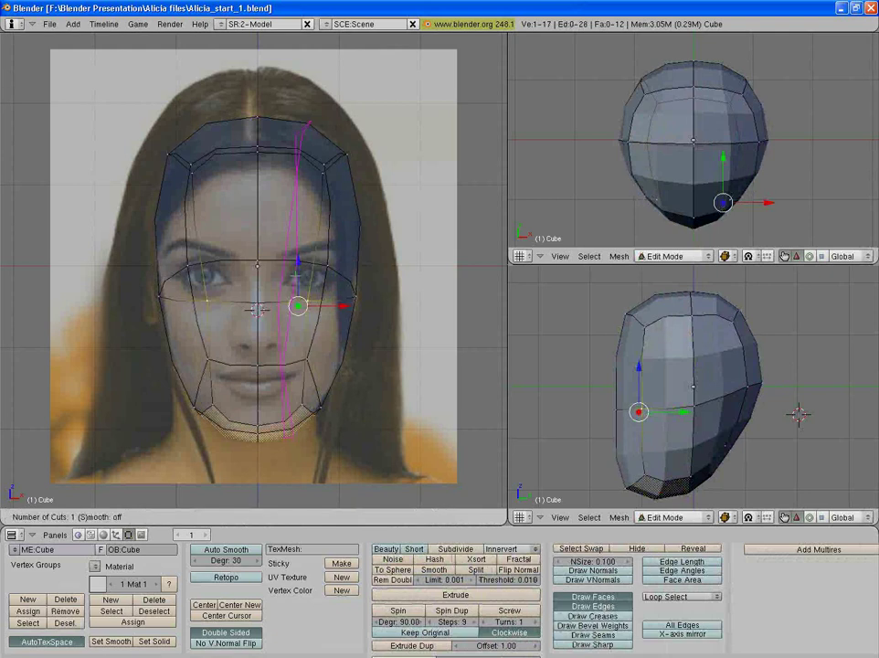
pyautogui.click(304, 218)
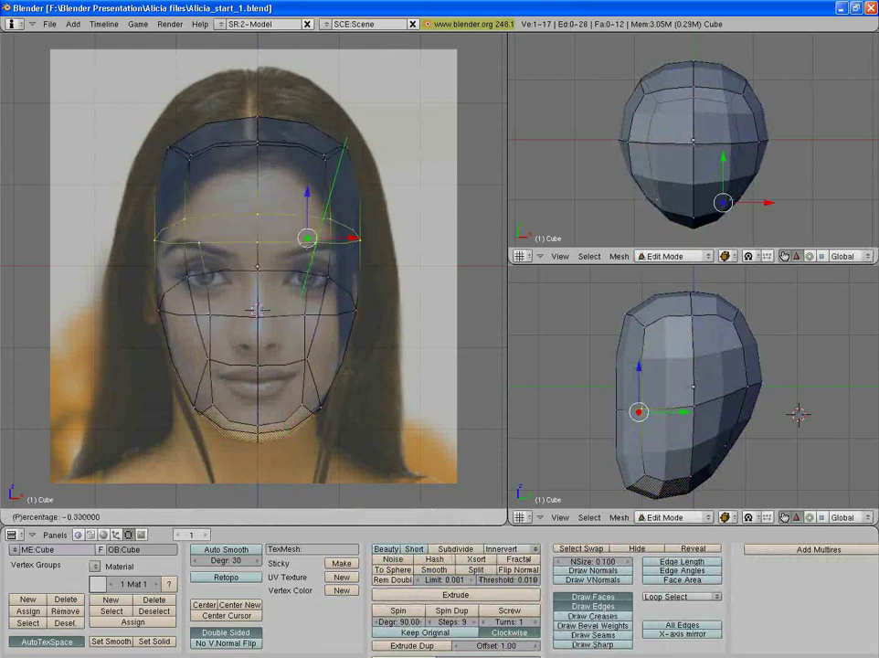
pyautogui.press('Return')
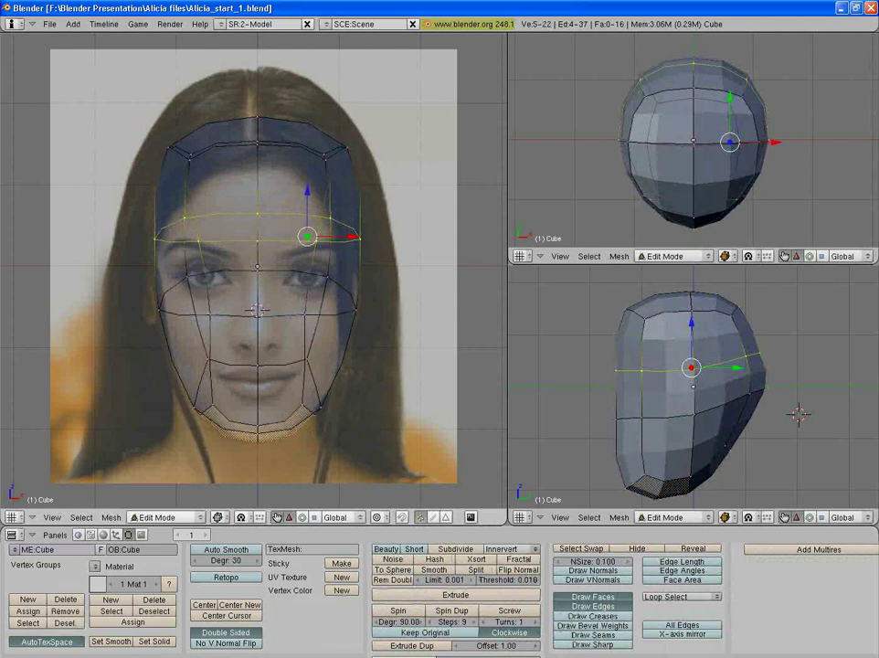
pyautogui.hotkey('ctrl', 'r')
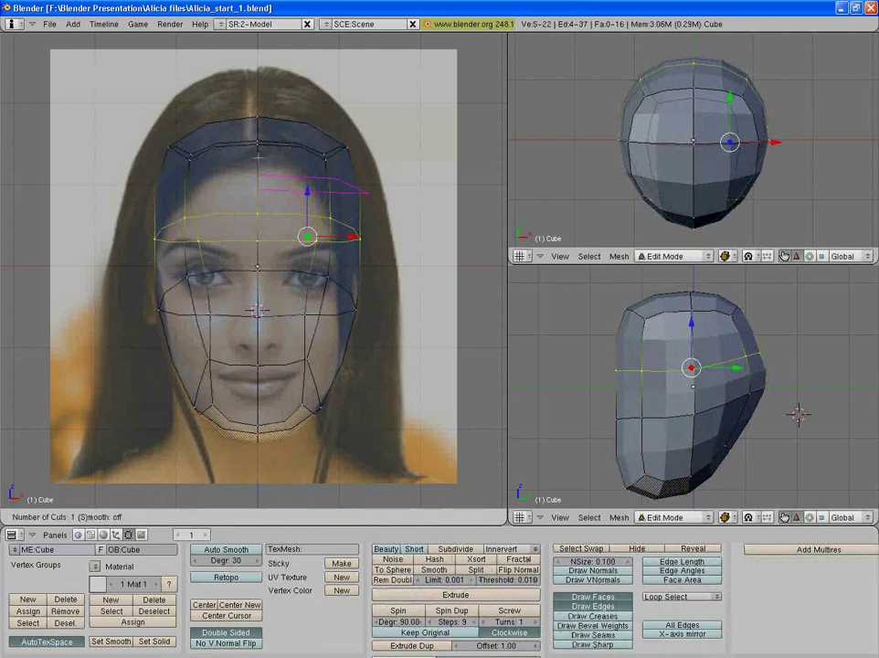
pyautogui.press('Return')
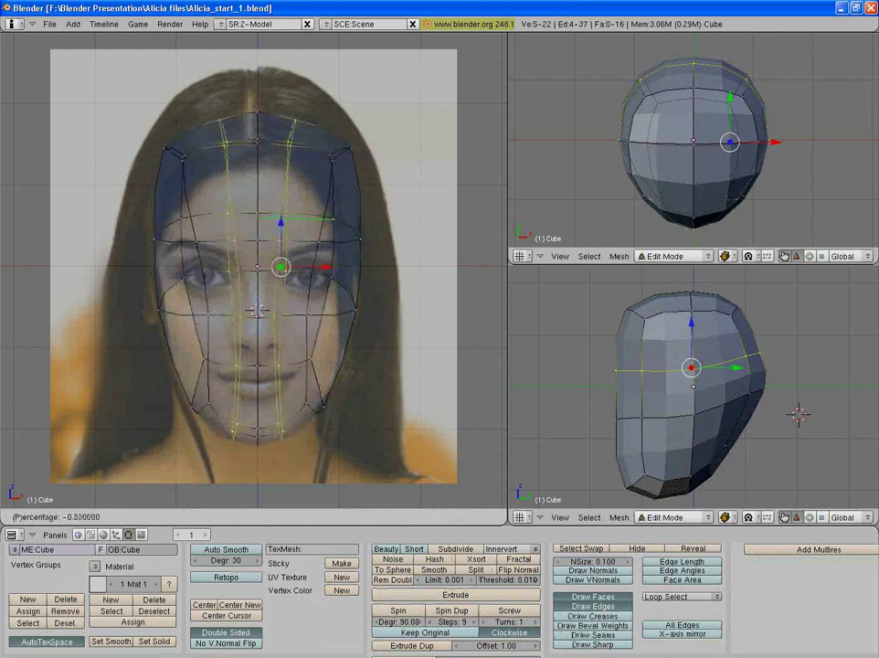
pyautogui.click(283, 213)
# Show the mesh in solid shading and add another horizontal loop cut across the middle of the forehead.
pyautogui.press('z')
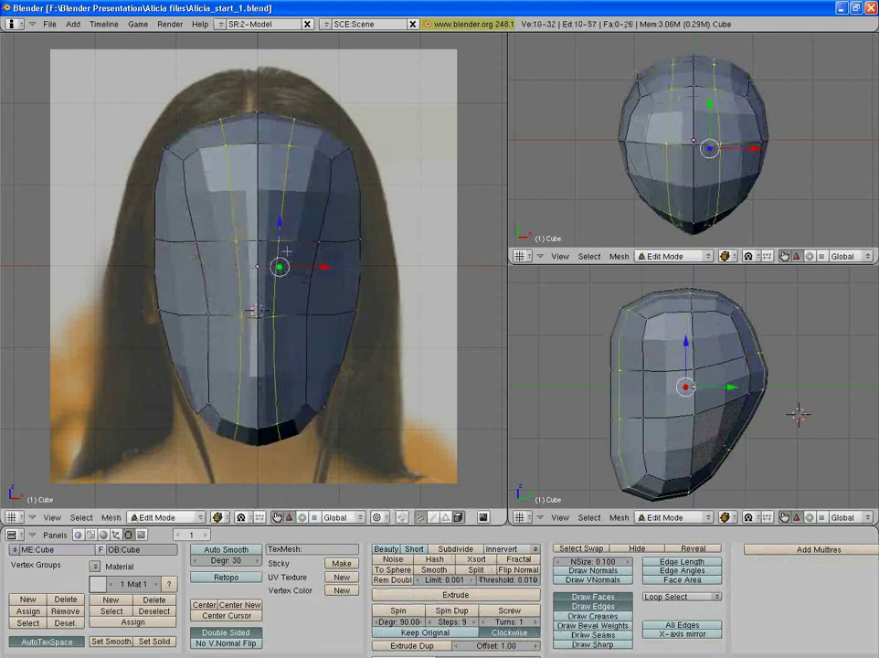
pyautogui.hotkey('ctrl', 'r')
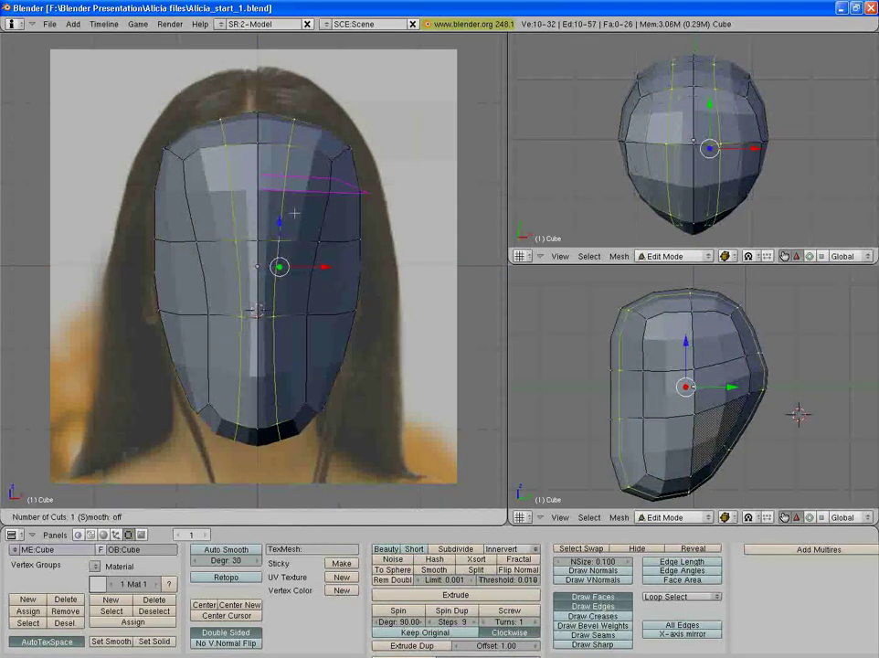
pyautogui.click(294, 213)
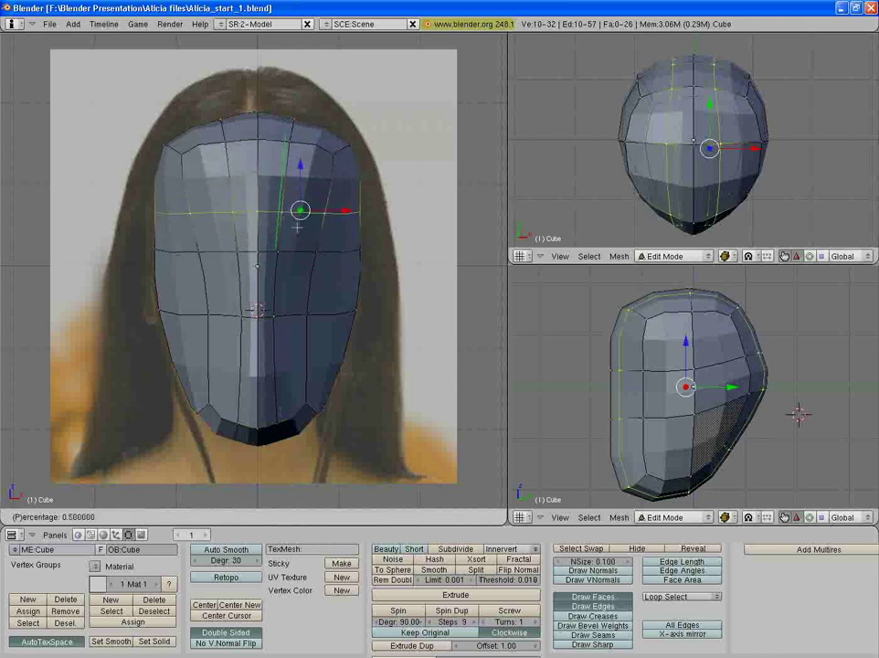
pyautogui.click(293, 223)
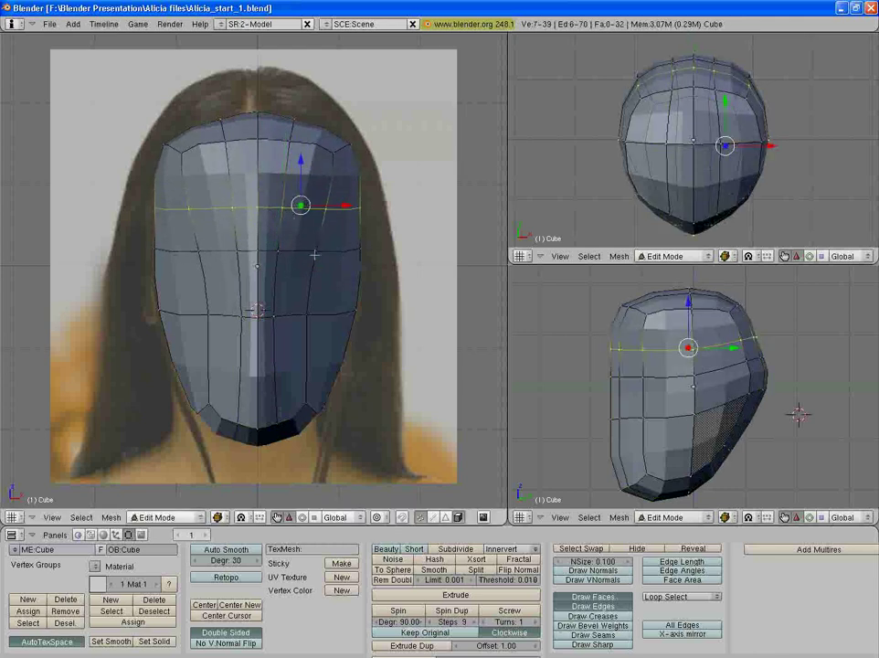
# Move the vertex at the brow down and inward to the eye, and the vertex beside the nose outward.
pyautogui.rightClick(314, 250)
pyautogui.press('g')
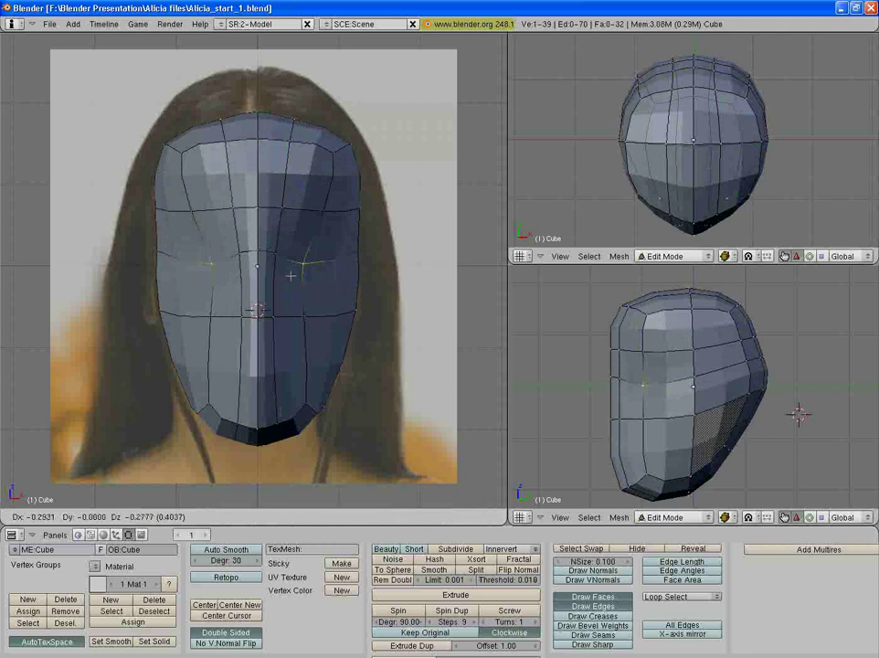
pyautogui.click(294, 269)
pyautogui.rightClick(277, 312)
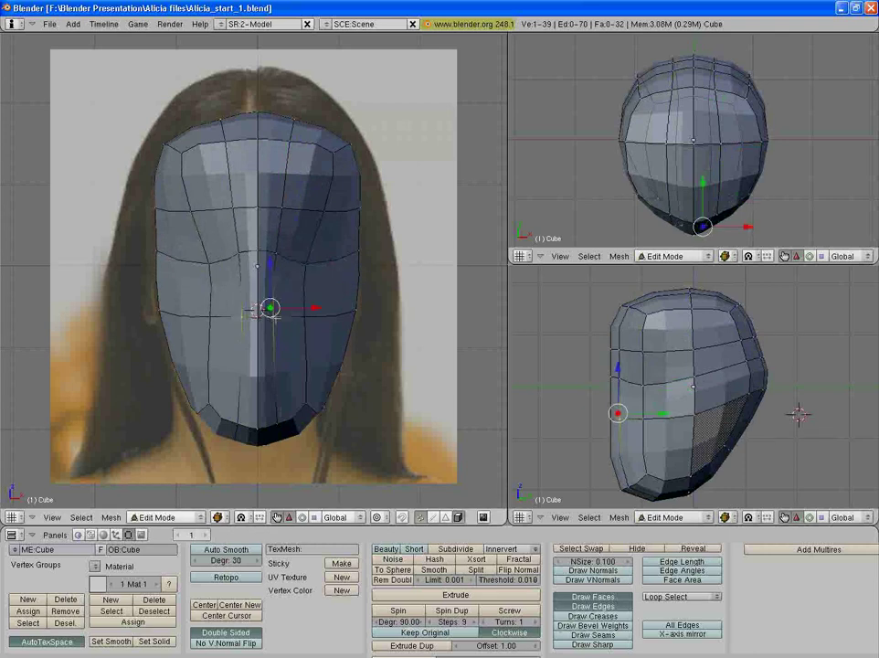
pyautogui.press('g')
pyautogui.click(299, 324)
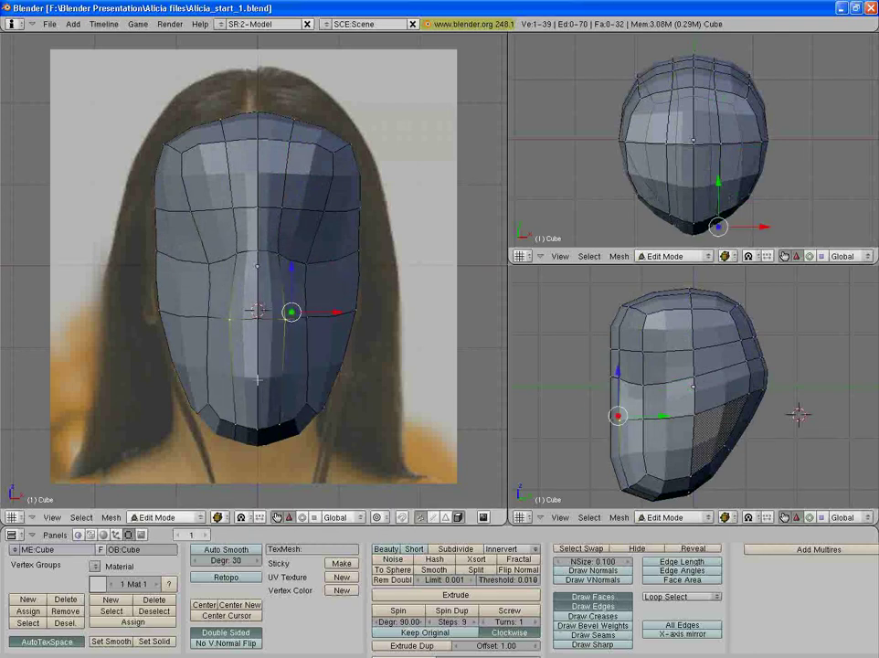
# Add a horizontal loop cut across the lower face at mouth level.
pyautogui.hotkey('ctrl', 'r')
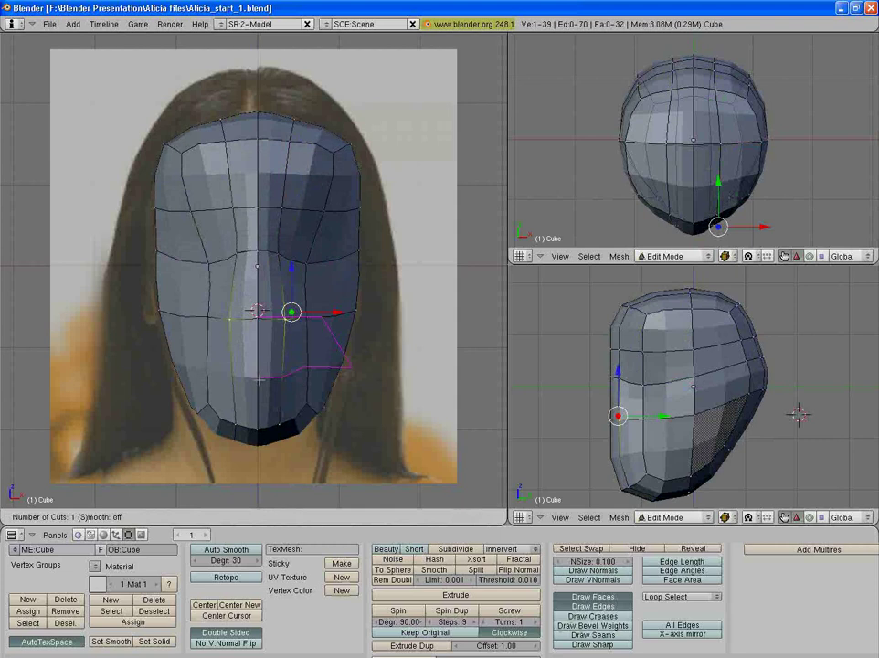
pyautogui.click(272, 399)
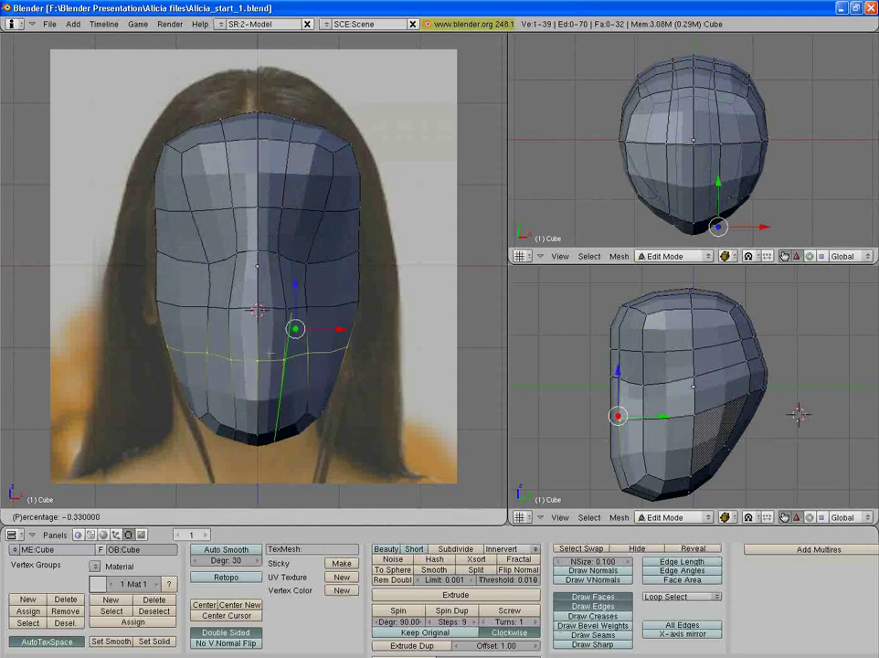
pyautogui.click(284, 365)
# Move the mouth-level vertex beside the centre line outward, and the neighbouring cheek vertex up and outward.
pyautogui.rightClick(284, 362)
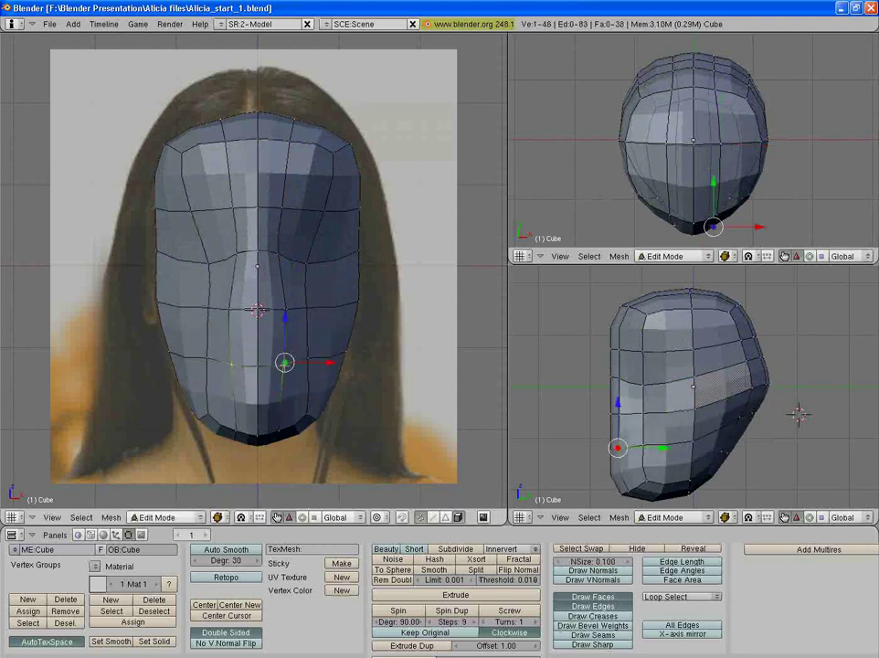
pyautogui.press('g')
pyautogui.click(303, 365)
pyautogui.rightClick(312, 353)
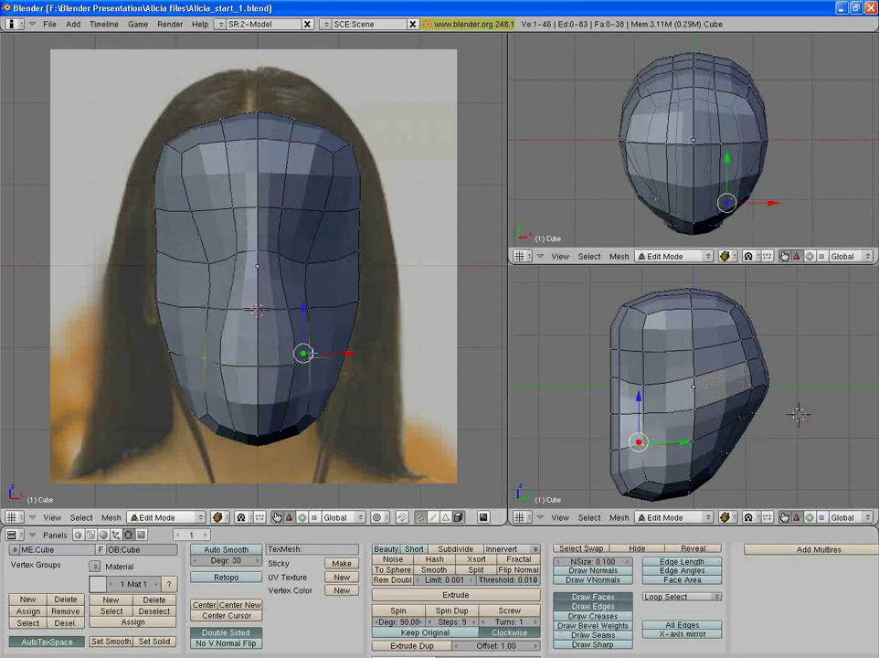
pyautogui.press('g')
pyautogui.press('Return')
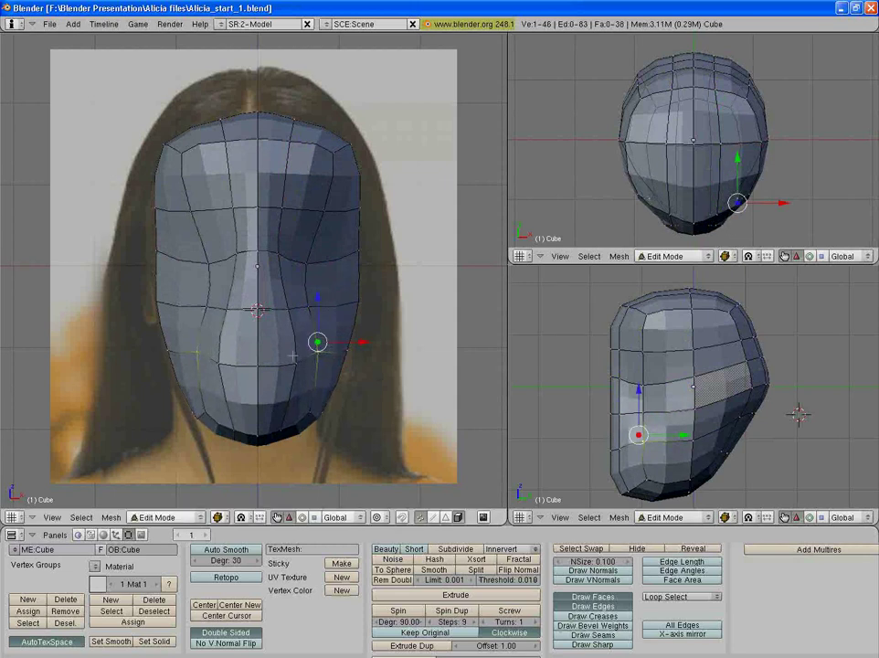
# Move the inner mouth-level vertex inward and slightly down towards the corner of the lips.
pyautogui.rightClick(295, 366)
pyautogui.press('g')
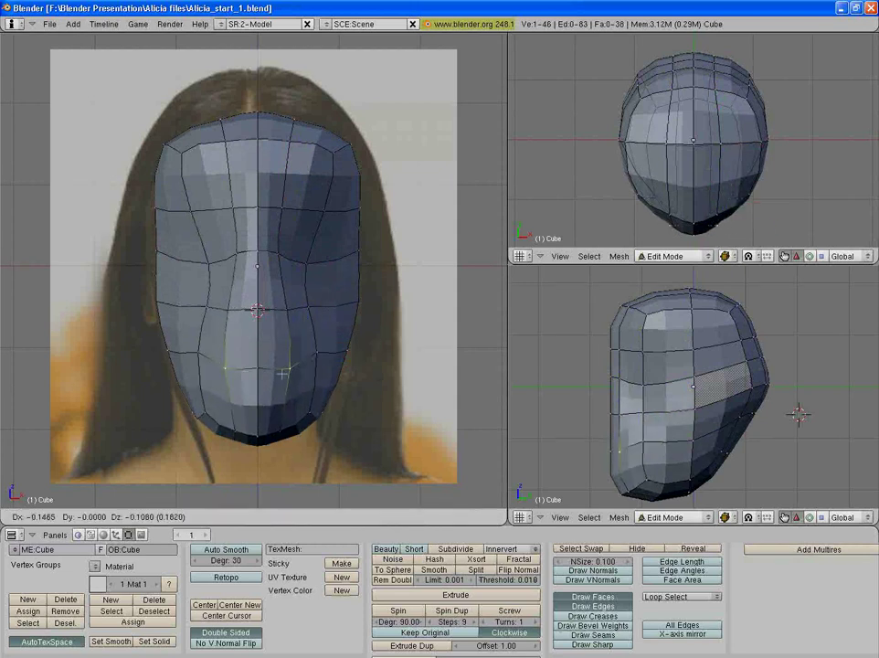
pyautogui.click(272, 370)
pyautogui.press('g')
pyautogui.press('Return')
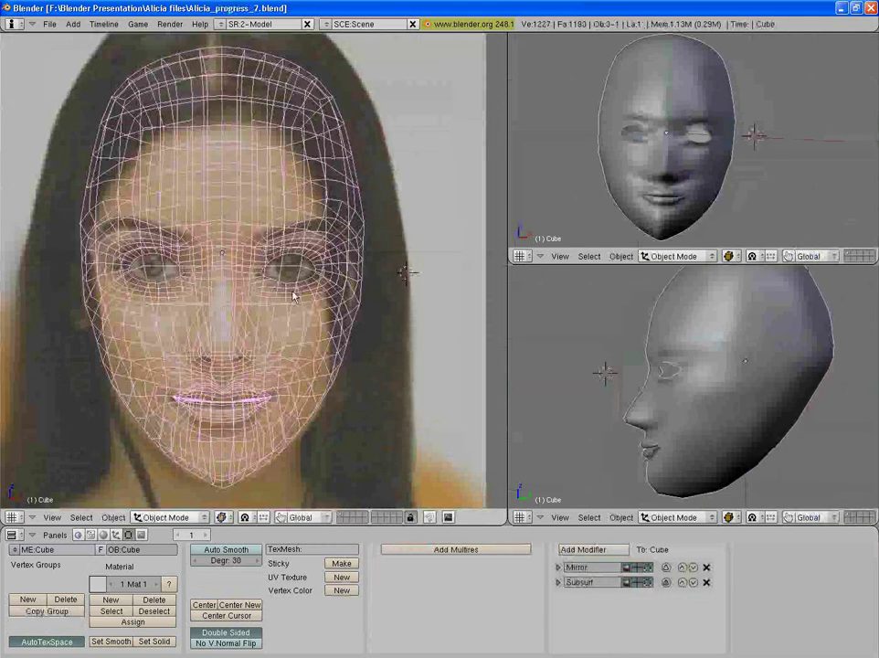
# Show the detailed face in solid shading, inspect it from an angle and return to the front view.
pyautogui.press('z')
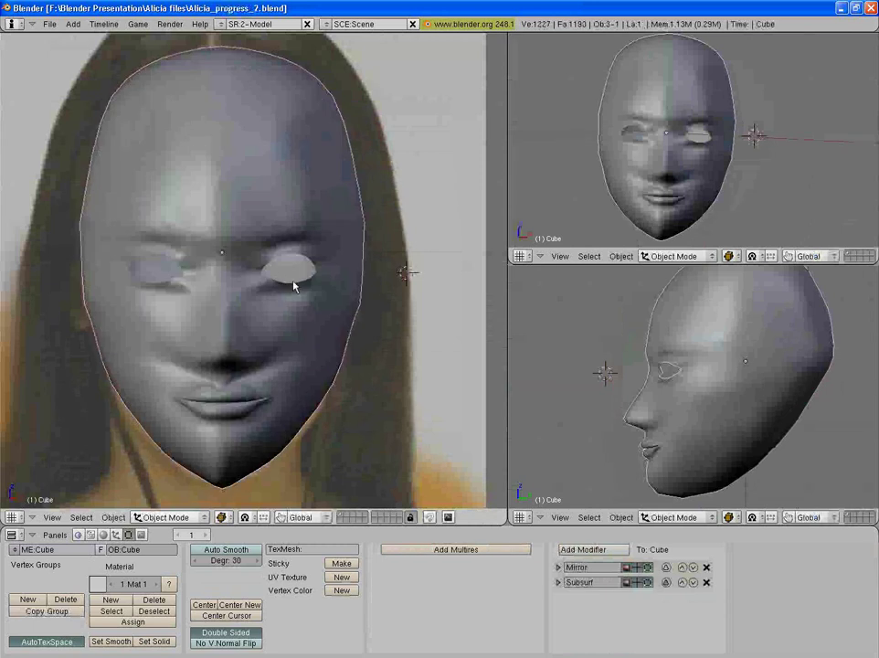
pyautogui.moveTo(293, 286)
pyautogui.mouseDown(button='middle')
pyautogui.moveTo(304, 281)
pyautogui.moveTo(275, 251)
pyautogui.moveTo(199, 212)
pyautogui.moveTo(192, 255)
pyautogui.moveTo(239, 281)
pyautogui.moveTo(354, 244)
pyautogui.moveTo(396, 296)
pyautogui.moveTo(344, 298)
pyautogui.moveTo(259, 280)
pyautogui.moveTo(279, 286)
pyautogui.mouseUp(button='middle')
pyautogui.press('KP_1')
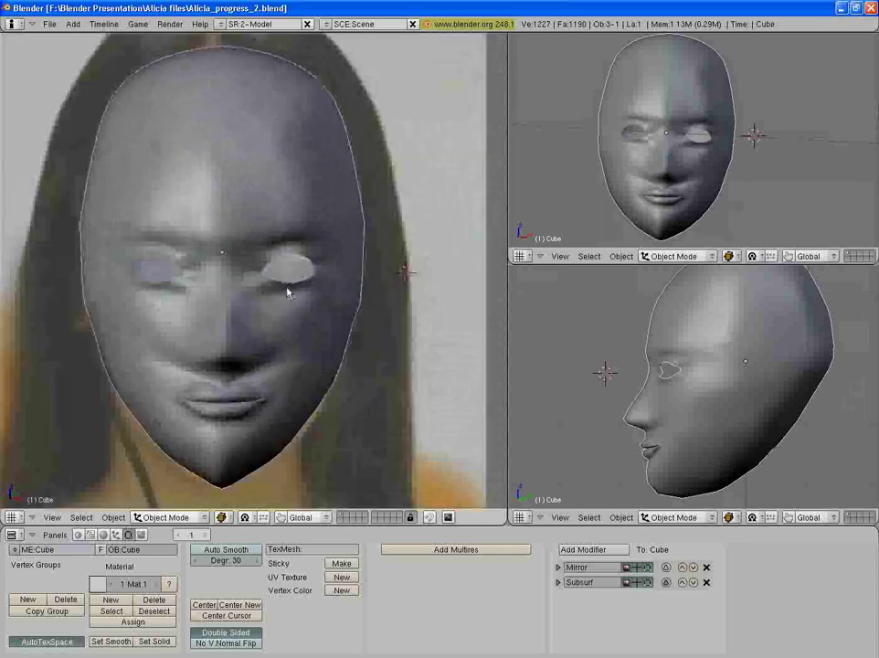
# Disable the Mirror modifier in the viewport to inspect the half face, and re-enable it.
pyautogui.click(638, 567)
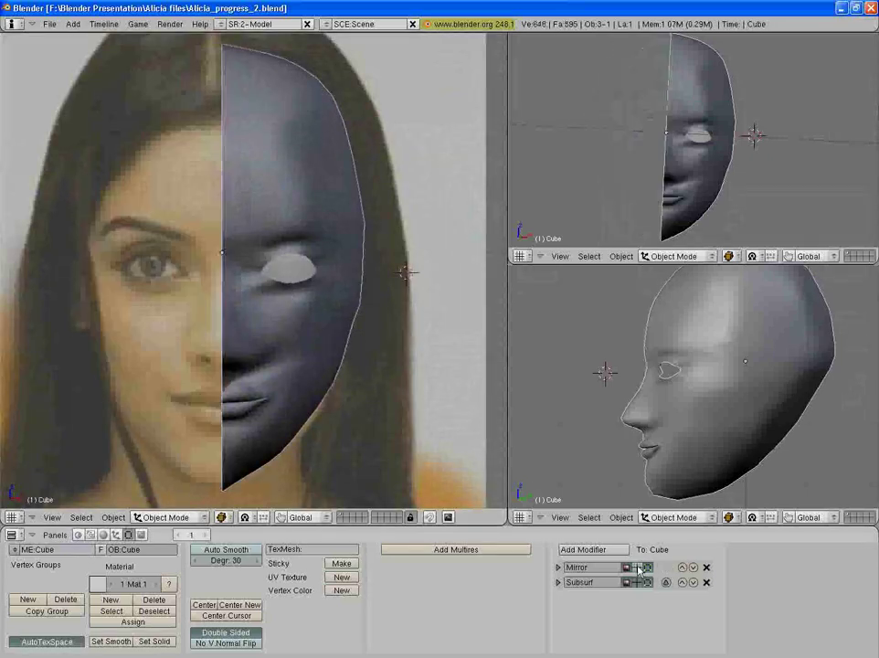
pyautogui.moveTo(130, 286); pyautogui.dragTo(101, 277, button='middle')
pyautogui.click(636, 568)
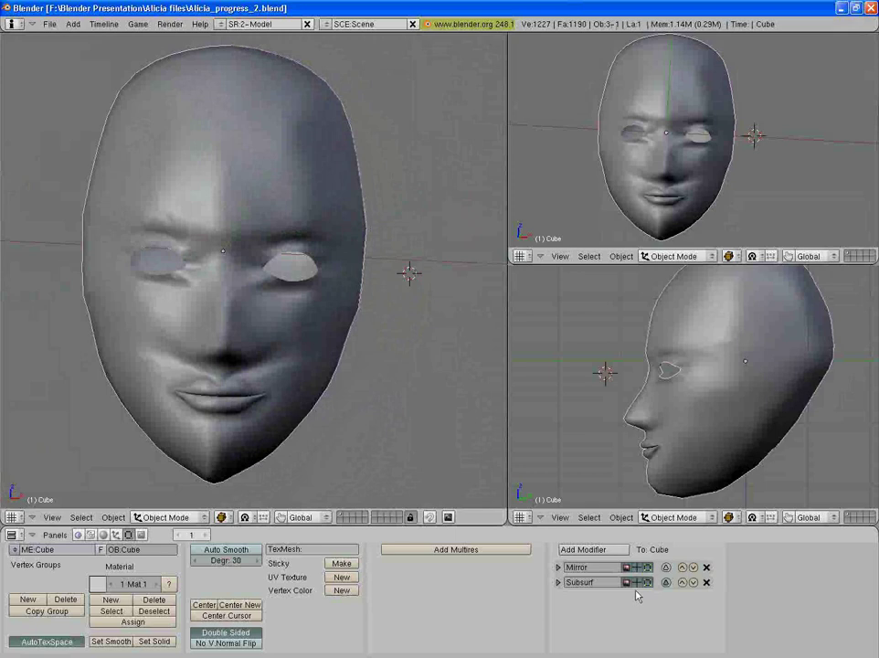
# Disable the Subsurf modifier in the viewport to inspect the base mesh in wireframe, and re-enable it.
pyautogui.click(637, 582)
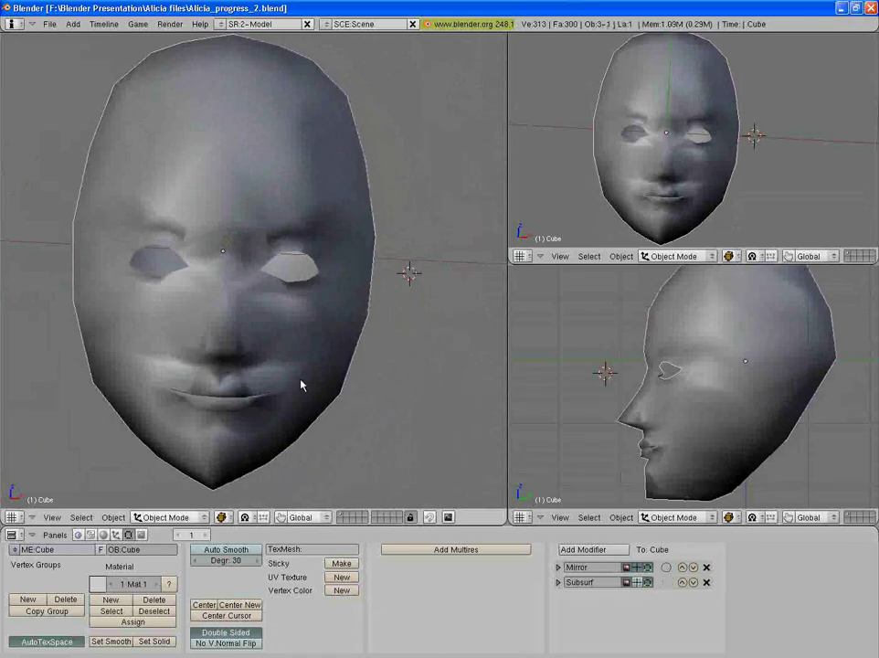
pyautogui.press('z')
pyautogui.moveTo(298, 354)
pyautogui.mouseDown(button='middle')
pyautogui.moveTo(247, 310)
pyautogui.moveTo(212, 300)
pyautogui.moveTo(442, 413)
pyautogui.mouseUp(button='middle')
pyautogui.click(636, 582)
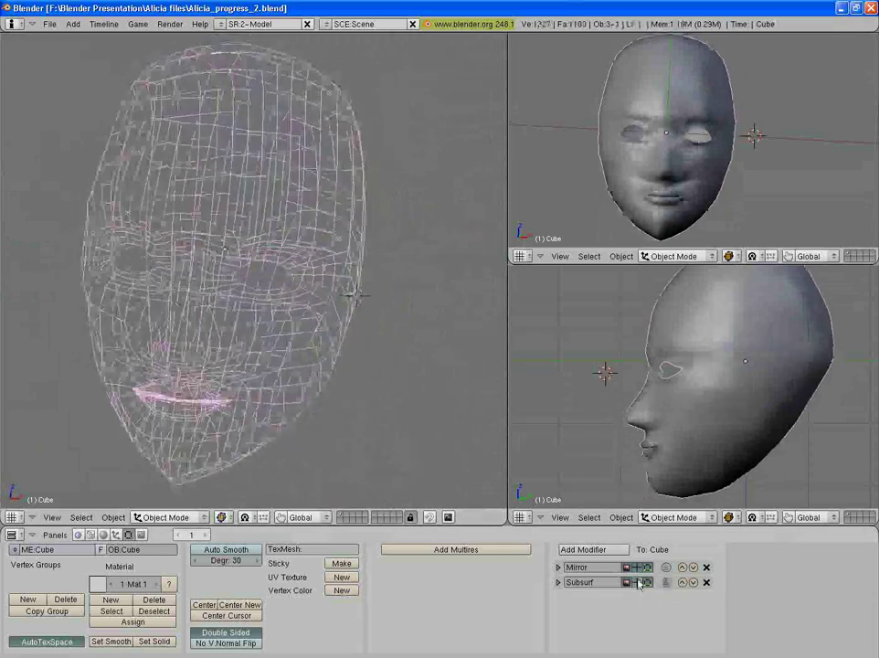
pyautogui.press('z')
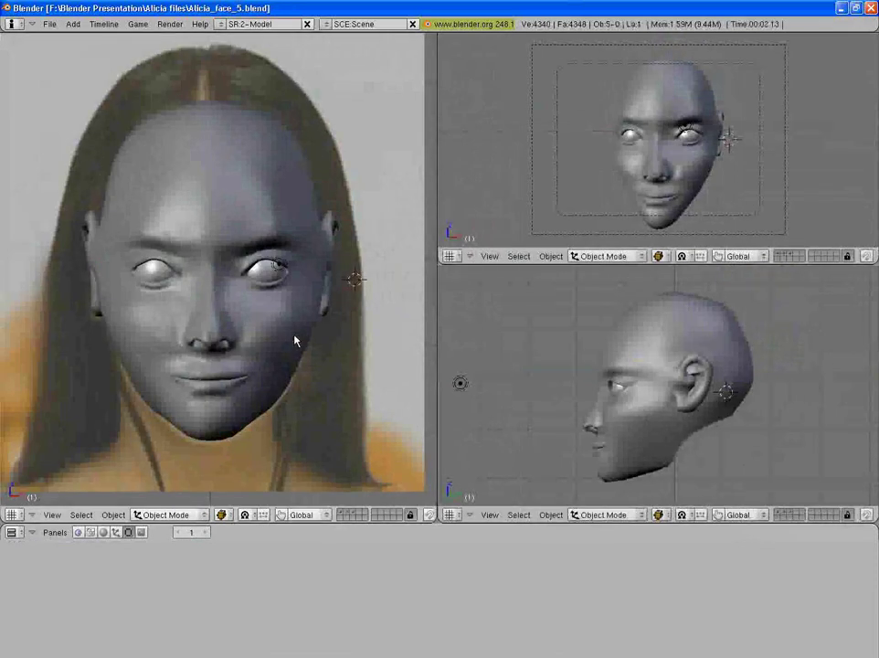
# Inspect the head from behind and from the front, selecting the two eyeball spheres in turn.
pyautogui.moveTo(299, 330); pyautogui.dragTo(153, 225, button='middle')
pyautogui.rightClick(203, 329)
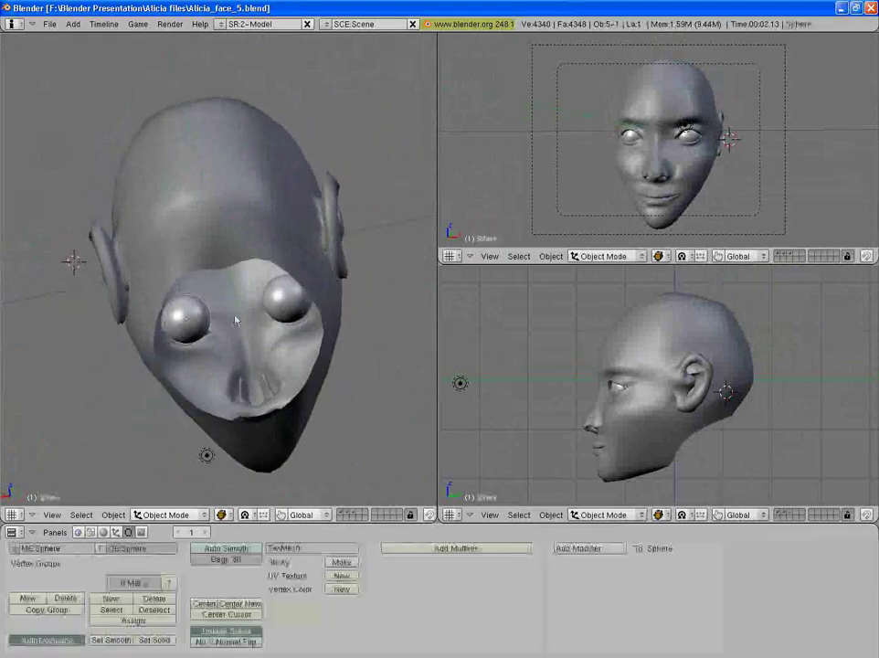
pyautogui.rightClick(191, 324)
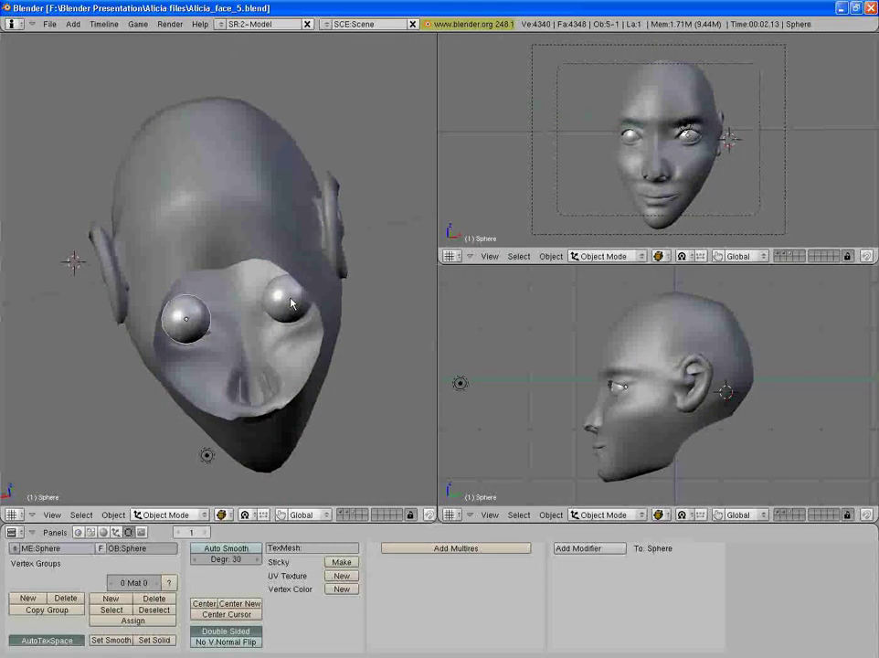
pyautogui.rightClick(291, 300)
pyautogui.rightClick(176, 320)
pyautogui.rightClick(177, 320)
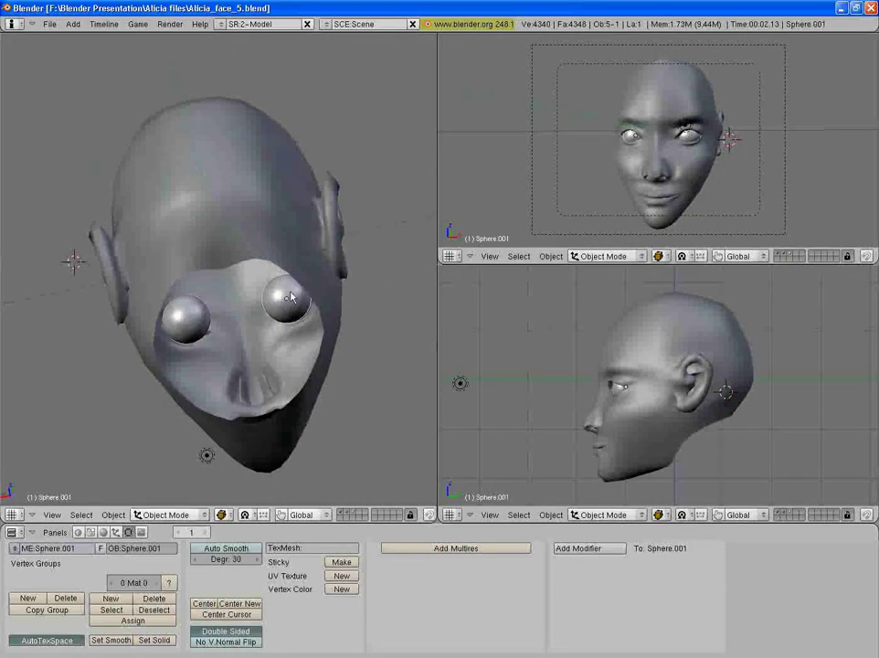
pyautogui.moveTo(177, 320); pyautogui.dragTo(228, 272, button='middle')
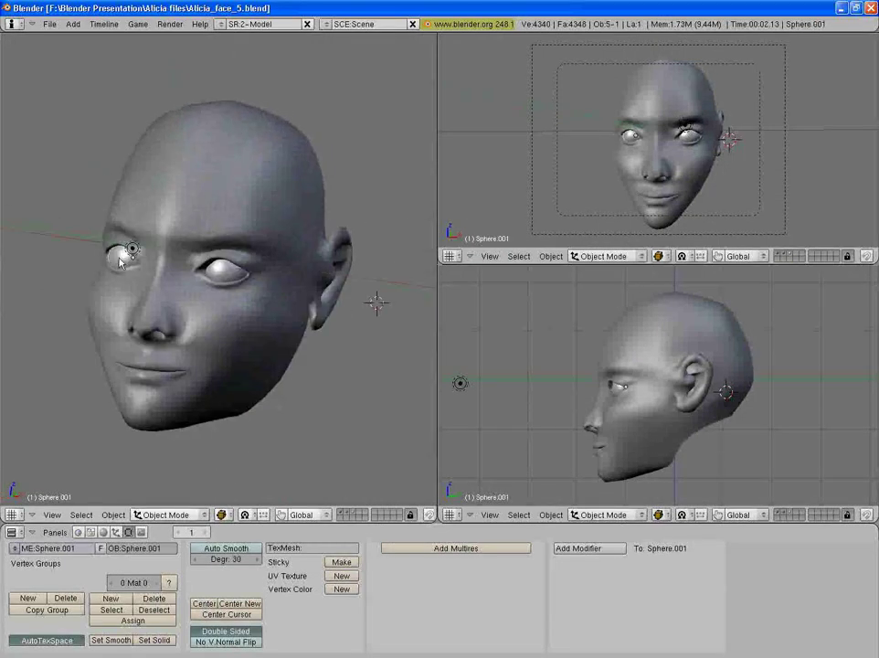
pyautogui.rightClick(228, 273)
pyautogui.rightClick(228, 272)
pyautogui.rightClick(229, 272)
pyautogui.moveTo(168, 296); pyautogui.dragTo(195, 305, button='middle')
# Select the head mesh in wireframe display to examine its topology, and render the head from the camera.
pyautogui.press('z')
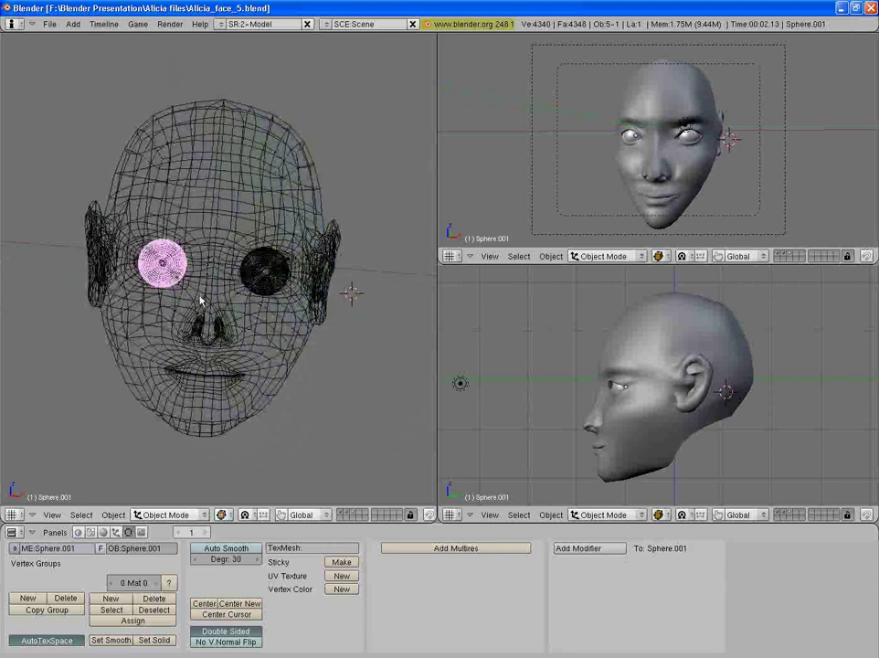
pyautogui.rightClick(197, 299)
pyautogui.moveTo(239, 296)
pyautogui.mouseDown(button='middle')
pyautogui.moveTo(235, 277)
pyautogui.moveTo(197, 290)
pyautogui.moveTo(231, 302)
pyautogui.mouseUp(button='middle')
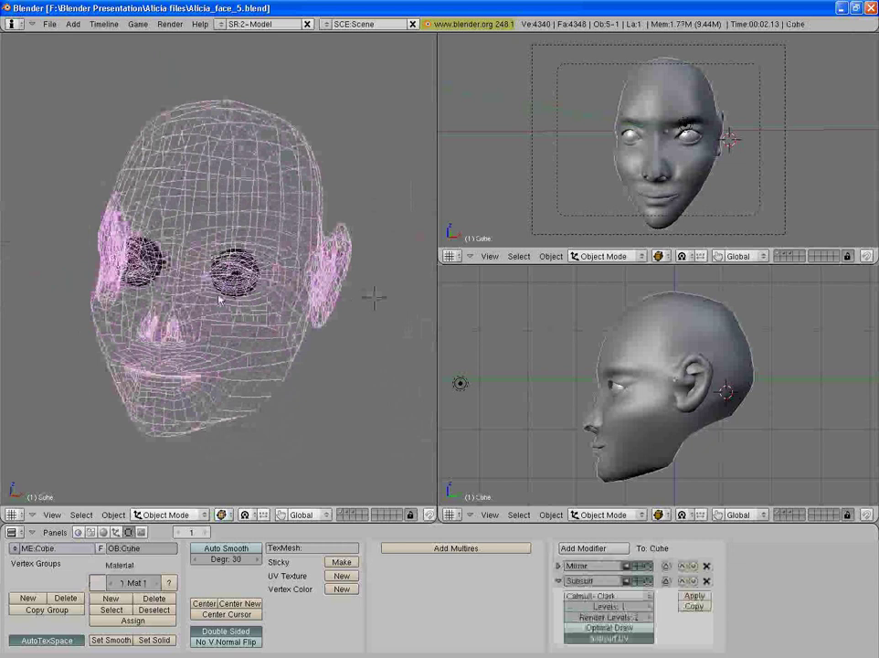
pyautogui.press('F12')
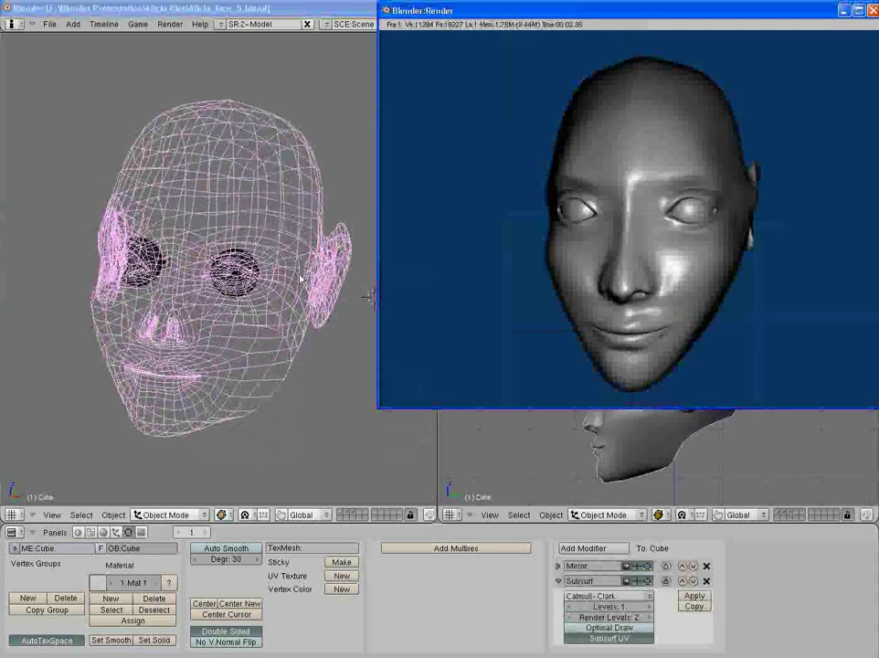
pyautogui.click(873, 12)
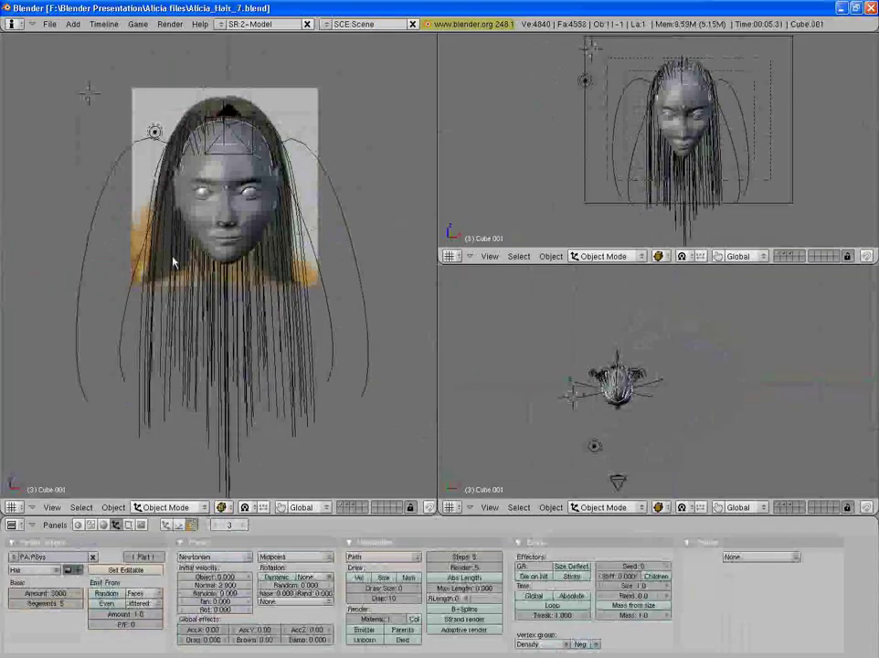
# Frame the head in the front view and select the scalp mesh that emits the hair.
pyautogui.scroll(2, 199, 232)
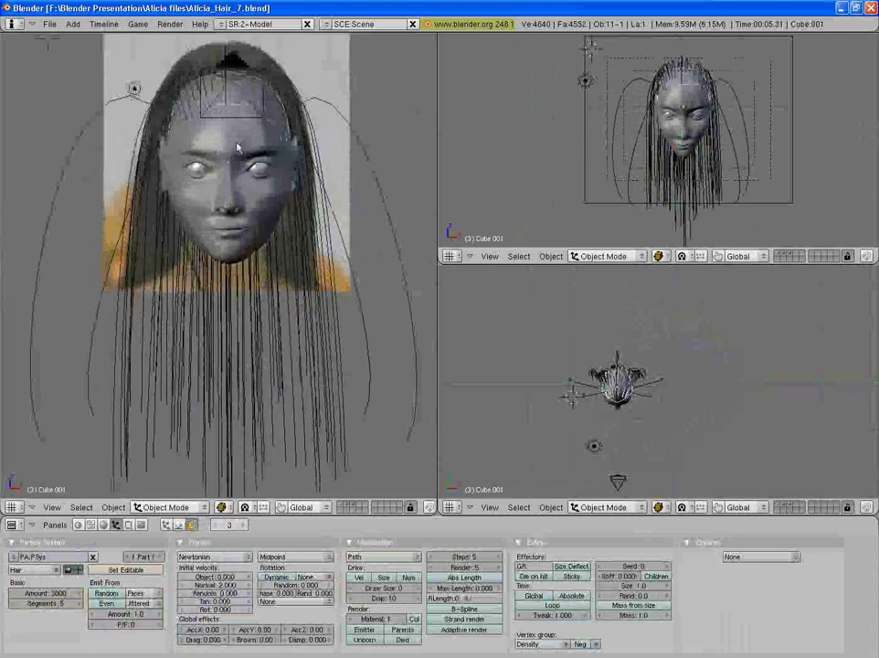
pyautogui.keyDown('shift'); pyautogui.moveTo(236, 147); pyautogui.dragTo(230, 260, button='middle'); pyautogui.keyUp('shift')
pyautogui.scroll(1, 265, 234)
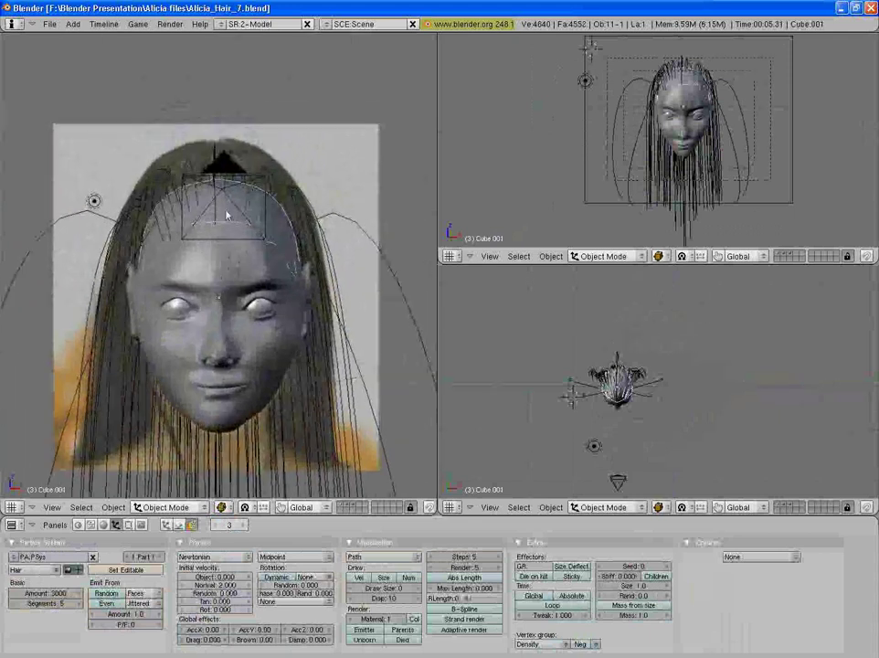
pyautogui.rightClick(228, 214)
pyautogui.rightClick(228, 216)
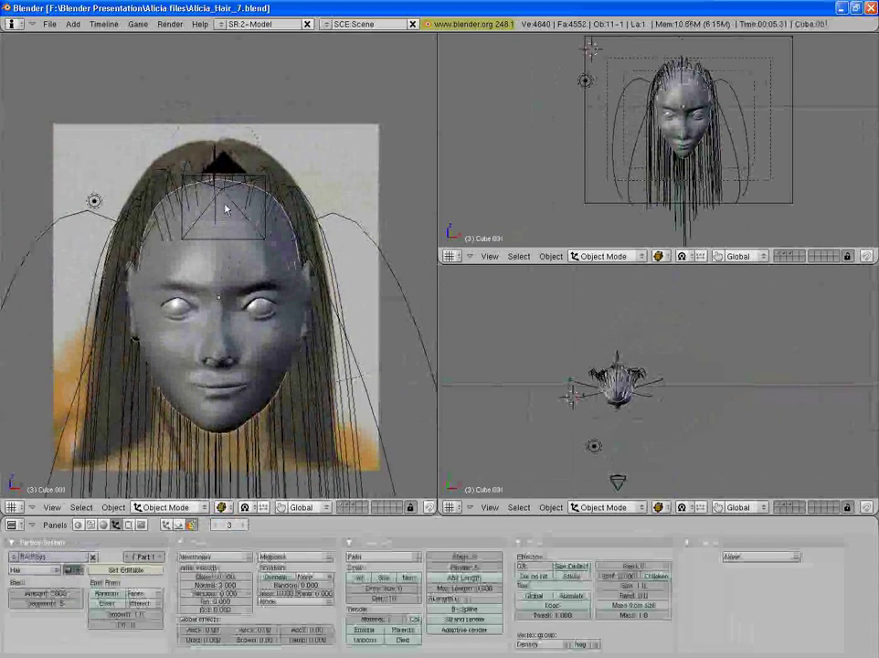
# Examine the scalp mesh in wireframe from the side, and temporarily lift it off the head in solid shading.
pyautogui.press('z')
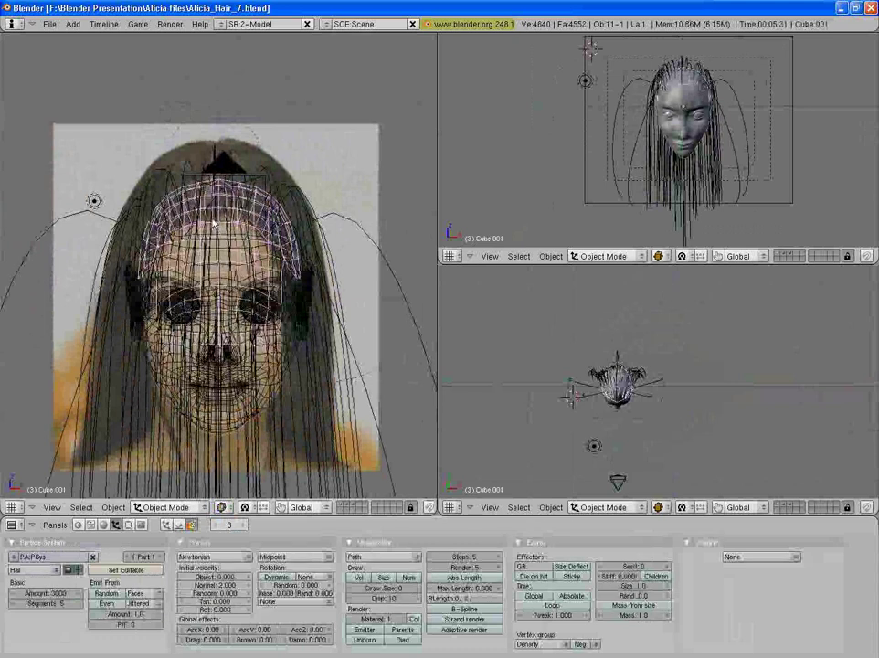
pyautogui.moveTo(231, 239)
pyautogui.mouseDown(button='middle')
pyautogui.moveTo(130, 331)
pyautogui.moveTo(328, 291)
pyautogui.moveTo(174, 274)
pyautogui.moveTo(72, 251)
pyautogui.moveTo(45, 256)
pyautogui.moveTo(276, 265)
pyautogui.moveTo(210, 261)
pyautogui.moveTo(222, 259)
pyautogui.mouseUp(button='middle')
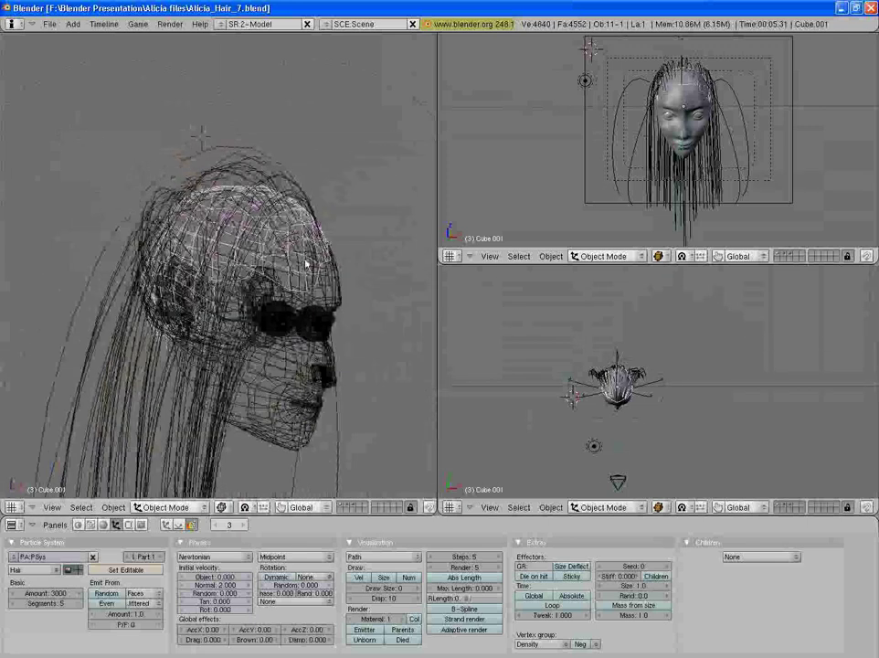
pyautogui.press('KP_1')
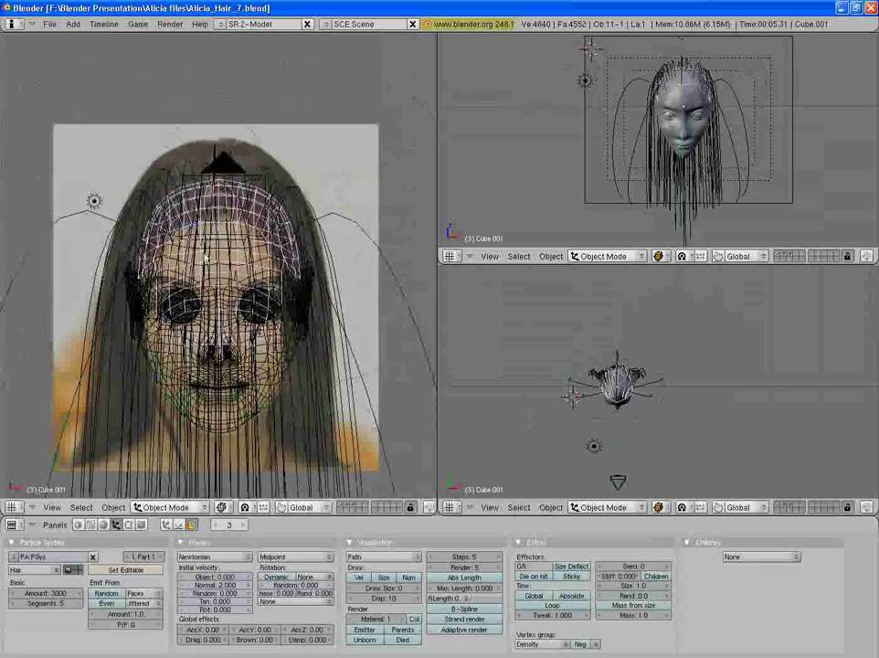
pyautogui.press('z')
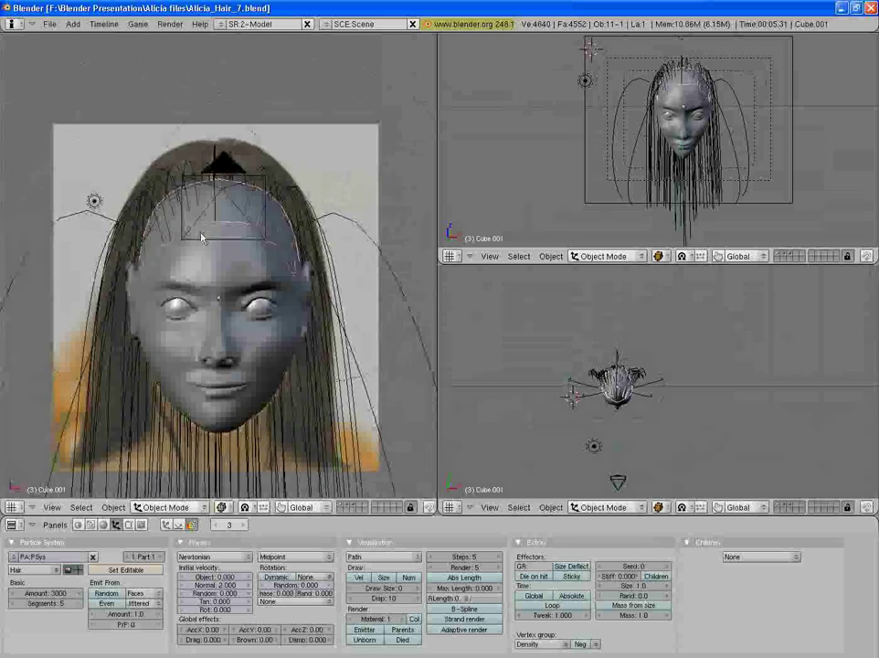
pyautogui.press('g')
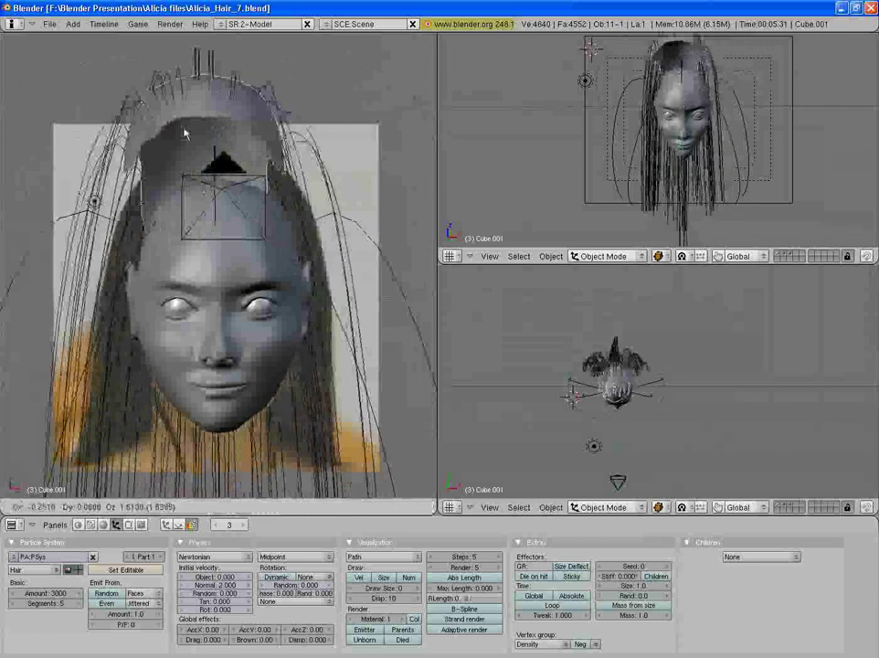
pyautogui.press('Escape')
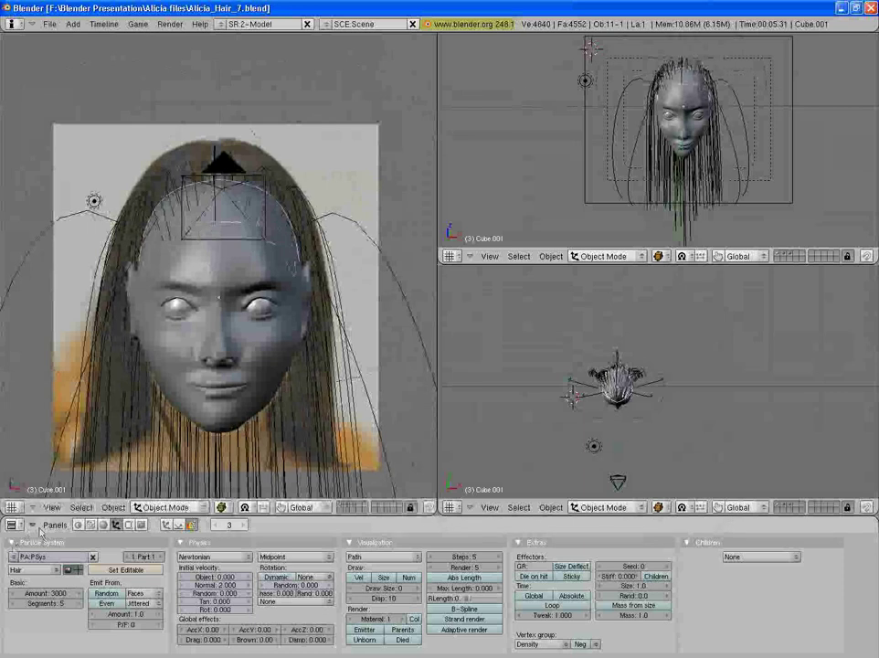
# Choose Hair as the scalp's particle system type and render the head with its hair.
pyautogui.click(54, 574)
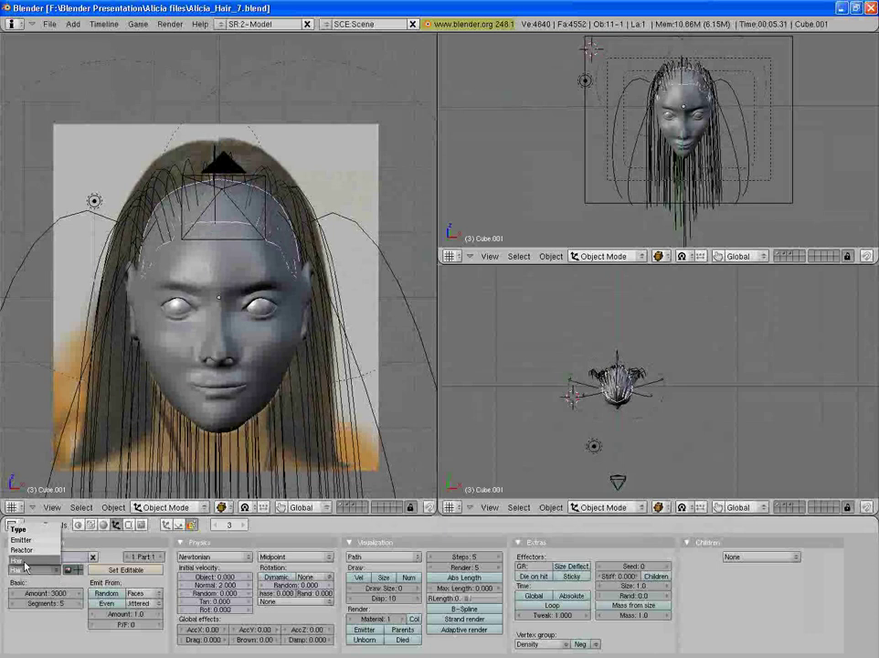
pyautogui.click(25, 568)
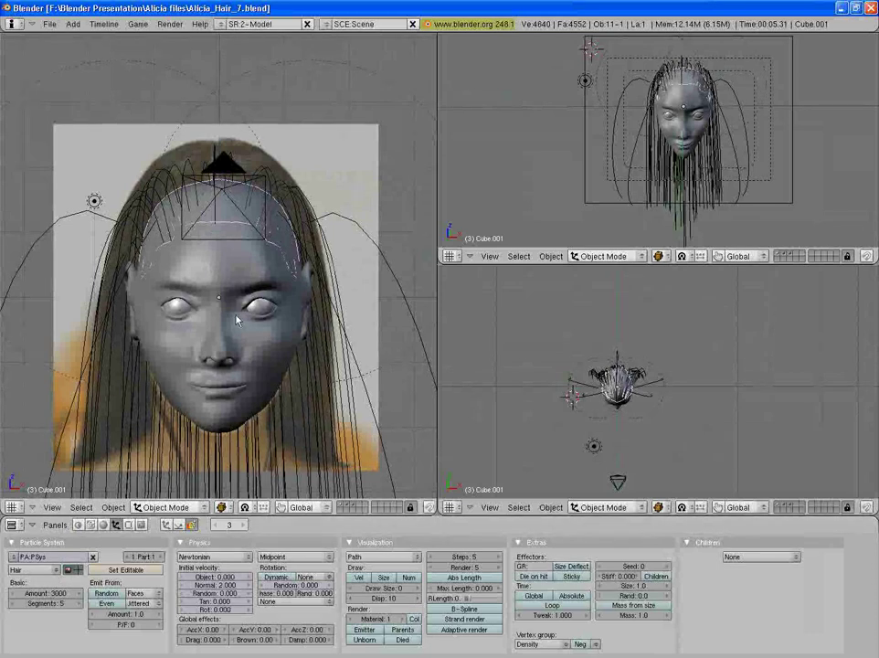
pyautogui.keyDown('shift'); pyautogui.moveTo(236, 318); pyautogui.dragTo(222, 247, button='middle'); pyautogui.keyUp('shift')
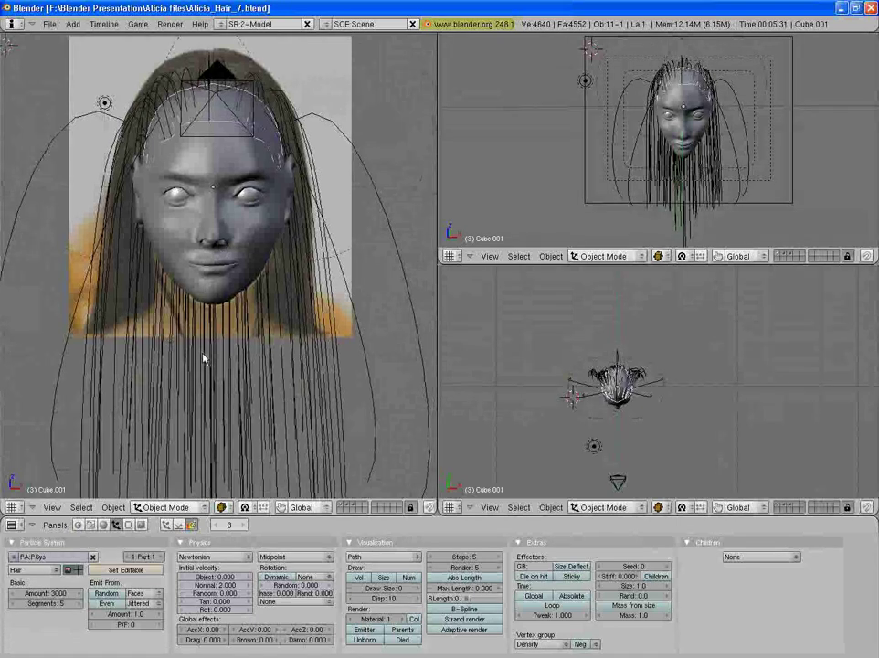
pyautogui.press('F12')
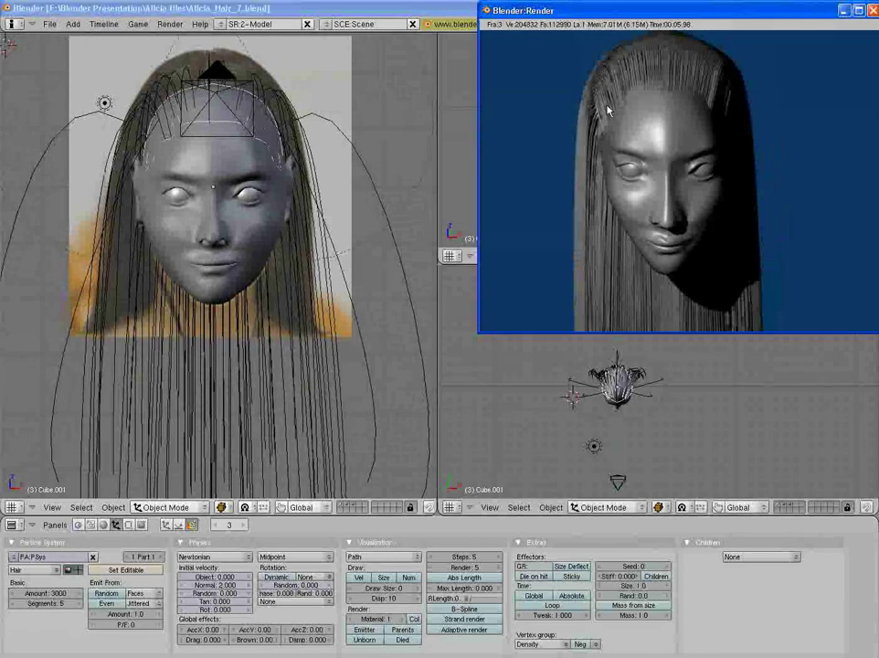
pyautogui.press('Escape')
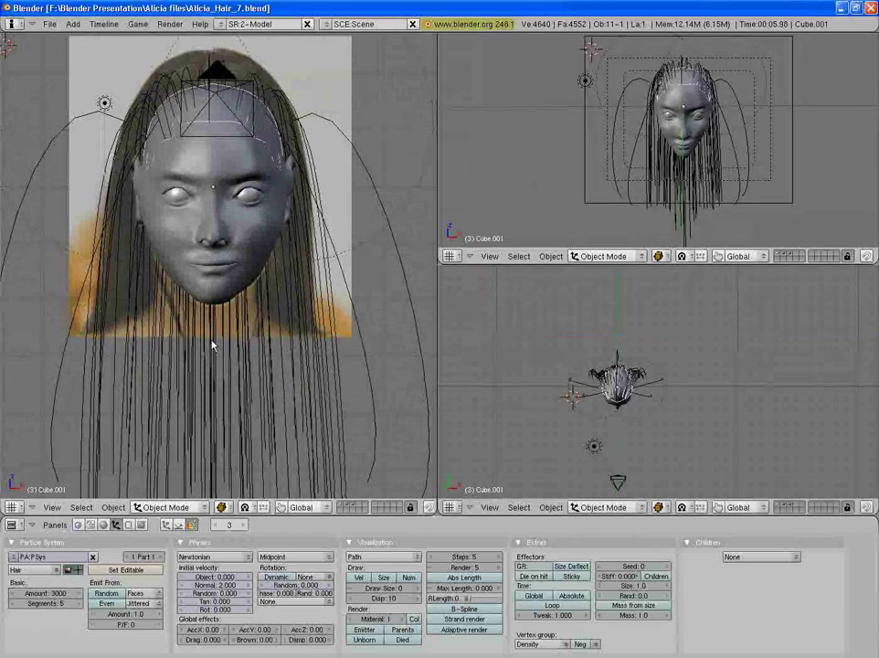
# Select the hair guide curves on both sides of the head and the one behind it in turn to examine them.
pyautogui.rightClick(362, 163)
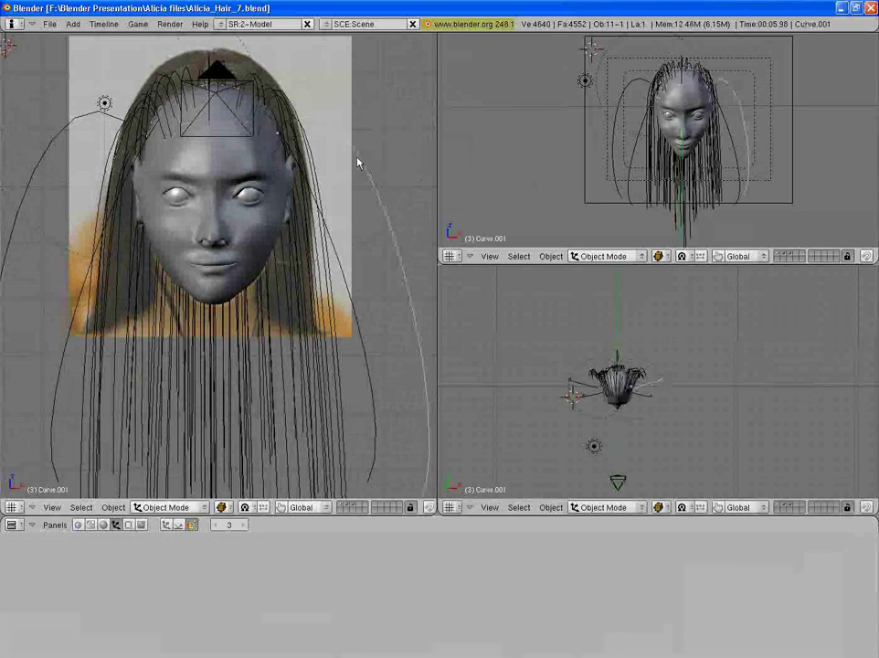
pyautogui.hotkey('shift', 'd')
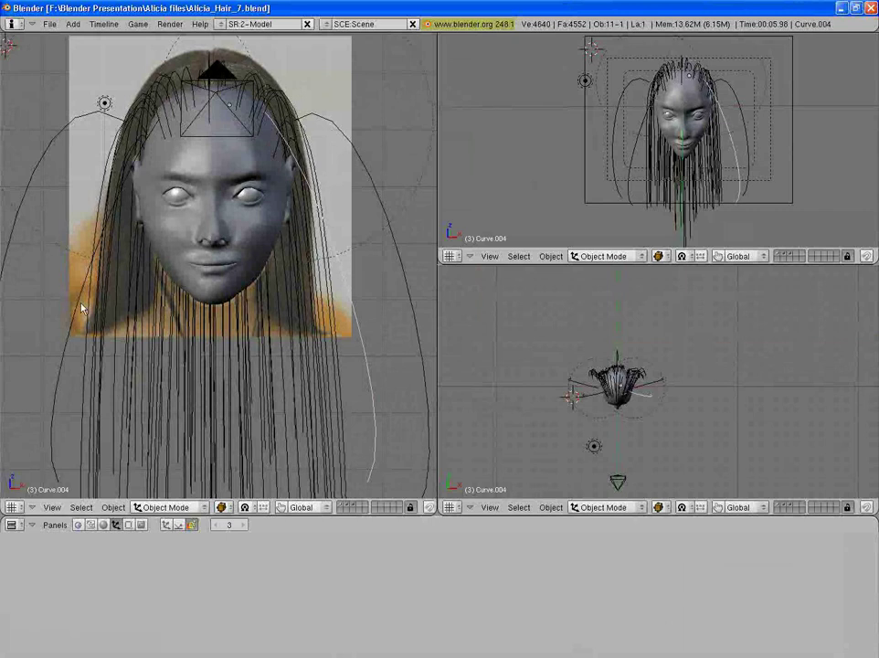
pyautogui.rightClick(60, 233)
pyautogui.rightClick(19, 234)
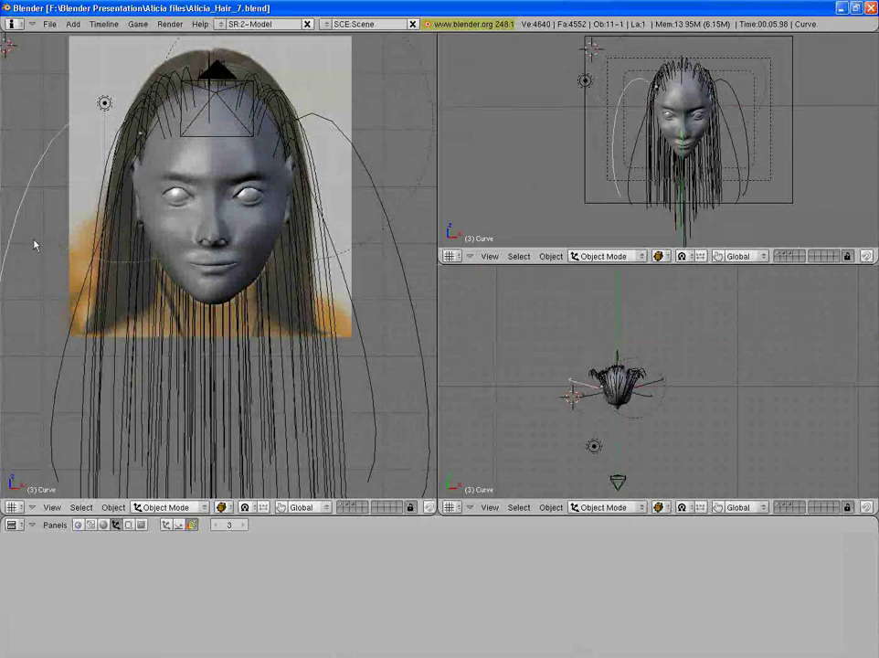
pyautogui.moveTo(236, 280); pyautogui.dragTo(319, 249, button='middle')
pyautogui.rightClick(337, 243)
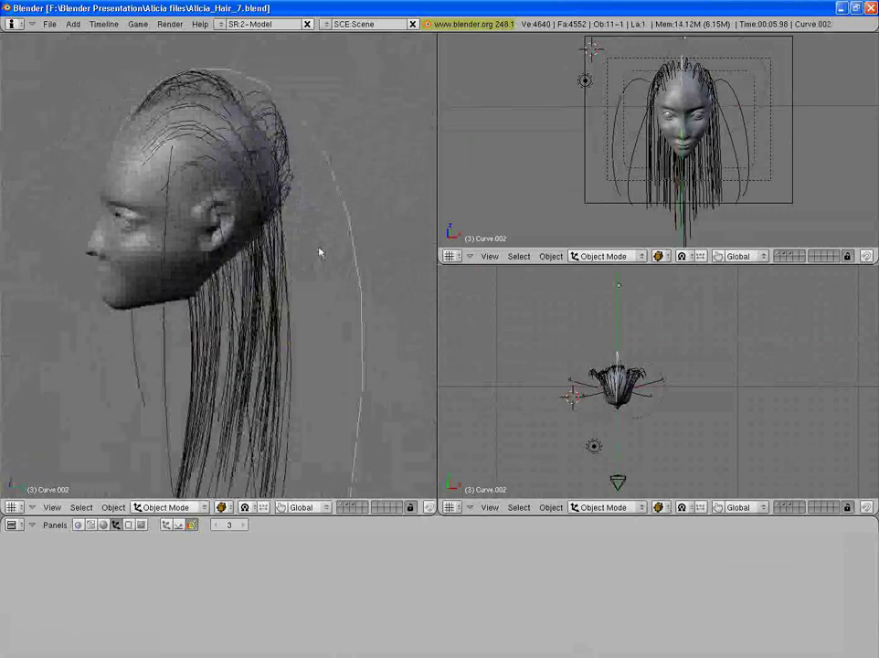
pyautogui.press('KP_1')
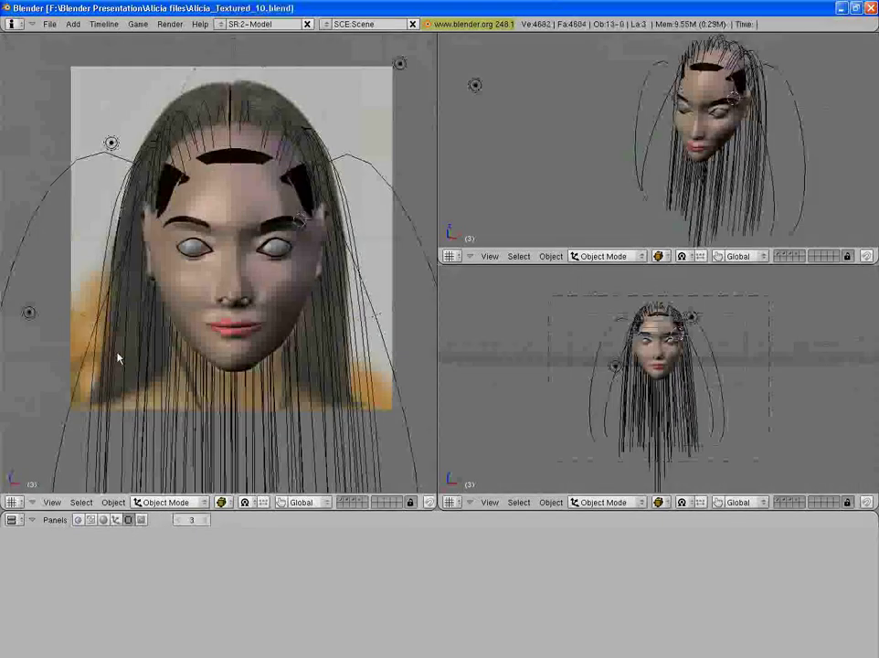
# Put the head mesh into Edit Mode and select three adjacent faces on the cheek.
pyautogui.rightClick(197, 293)
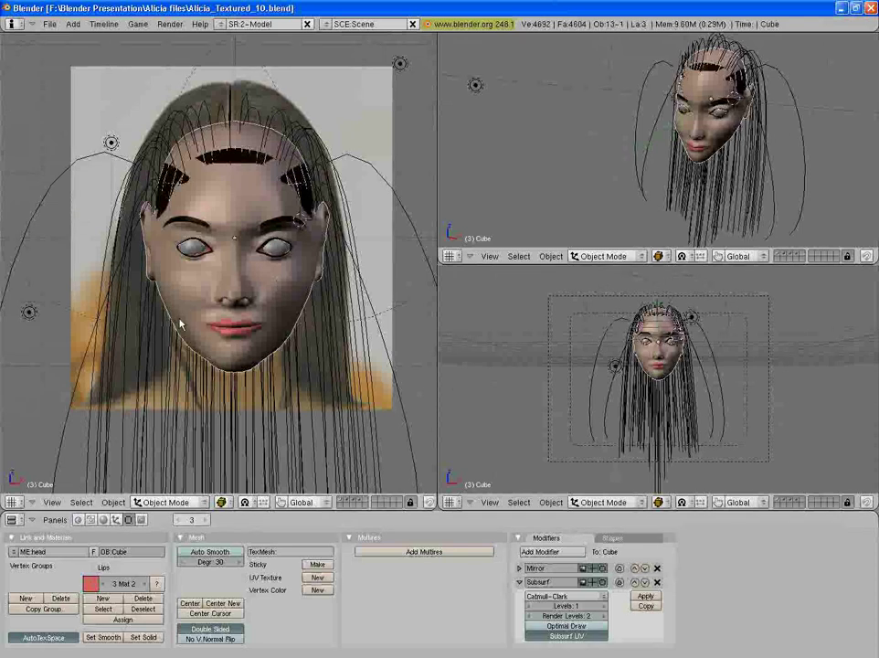
pyautogui.hotkey('ctrl', 'Tab')
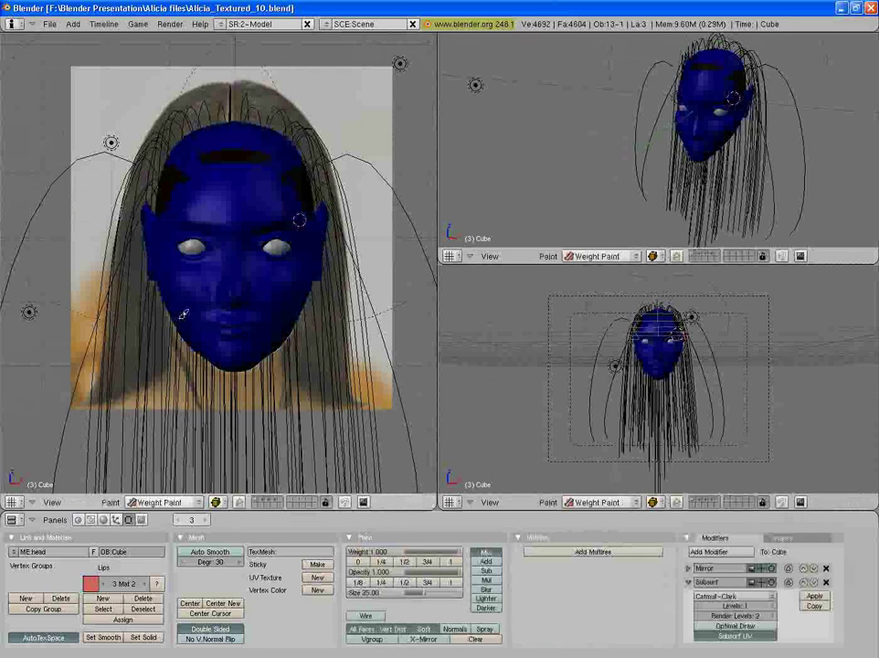
pyautogui.click(160, 502)
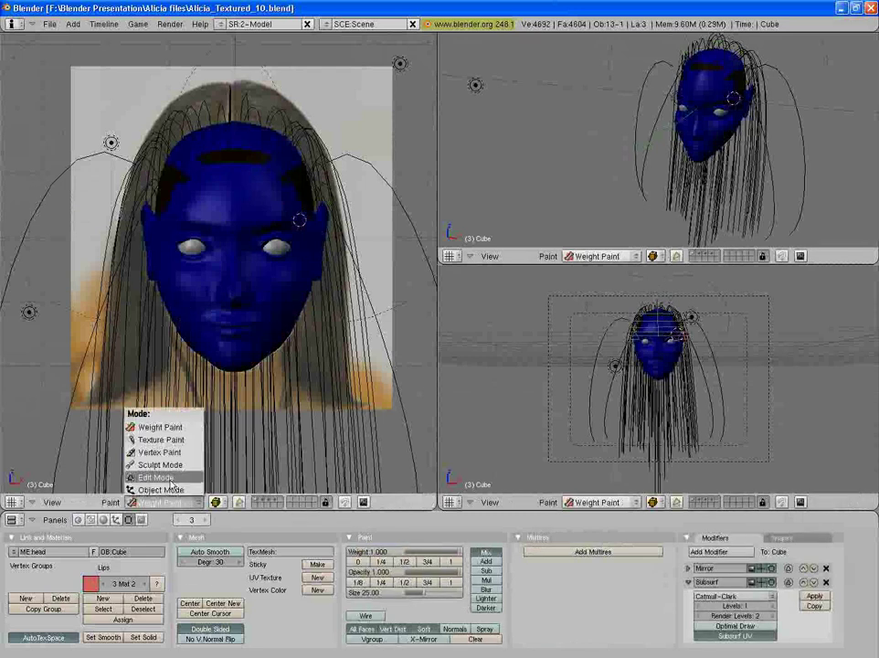
pyautogui.click(151, 473)
pyautogui.rightClick(282, 276)
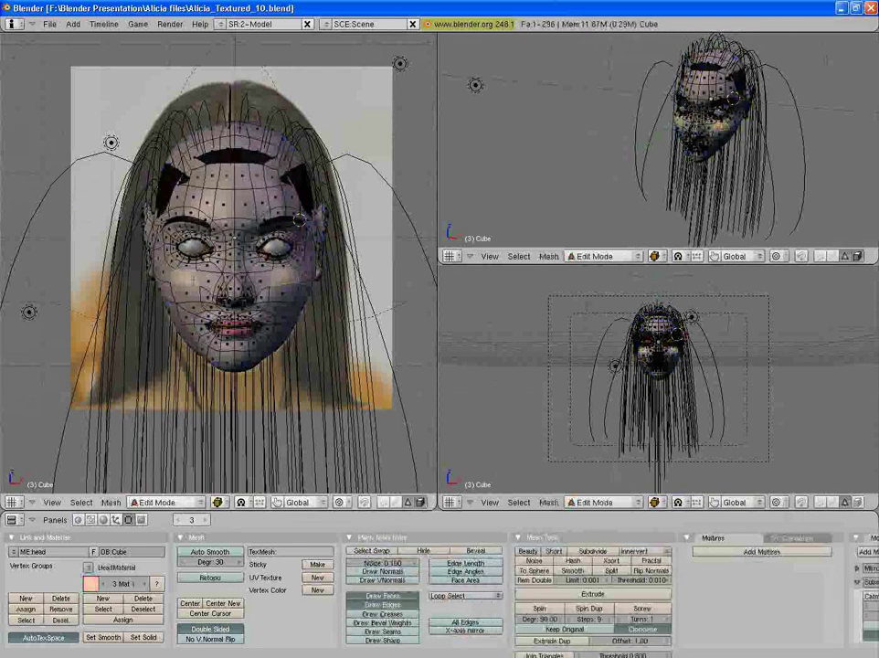
pyautogui.keyDown('shift'); pyautogui.rightClick(261, 280); pyautogui.keyUp('shift')
pyautogui.keyDown('shift'); pyautogui.rightClick(282, 292); pyautogui.keyUp('shift')
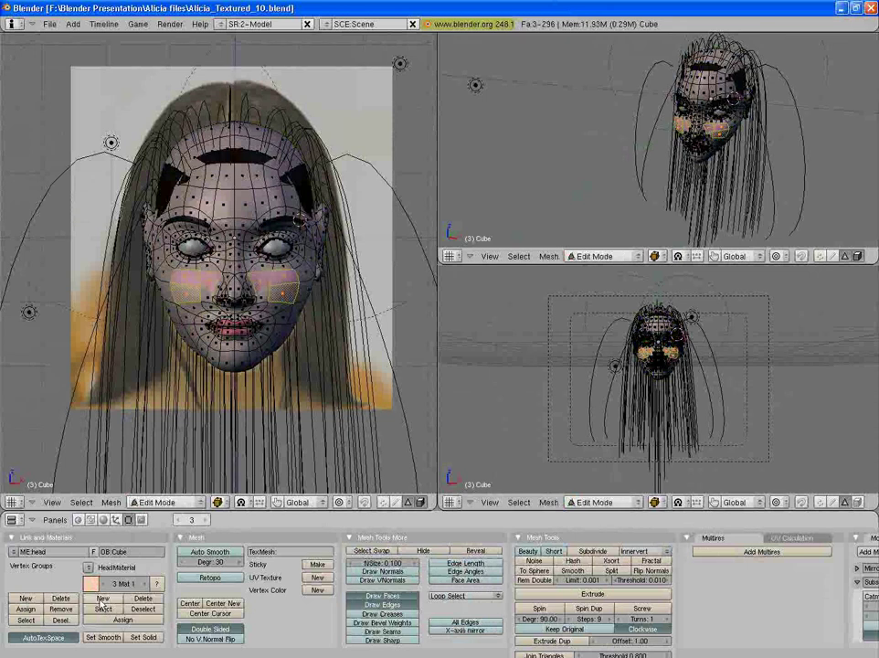
# Add a fourth material to the head, colour it bright pink, assign it to the selected cheek faces, and leave Edit Mode.
pyautogui.click(102, 598)
pyautogui.click(92, 585)
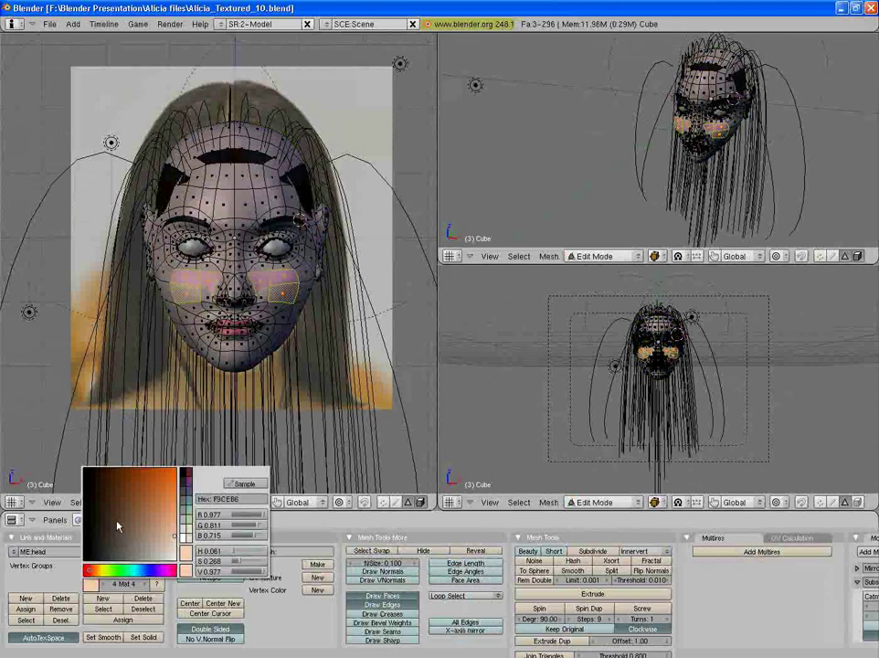
pyautogui.click(167, 570)
pyautogui.click(155, 494)
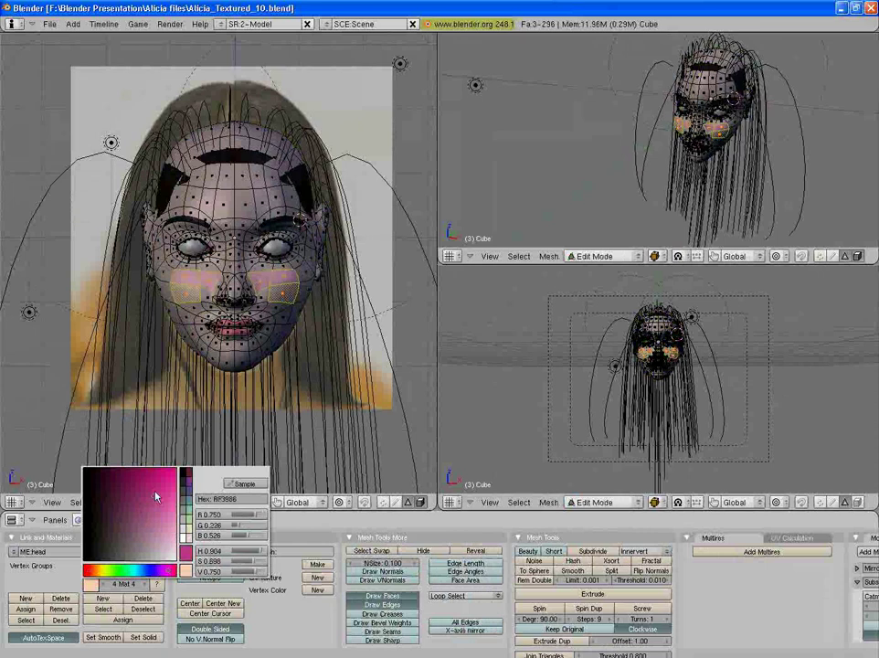
pyautogui.click(167, 472)
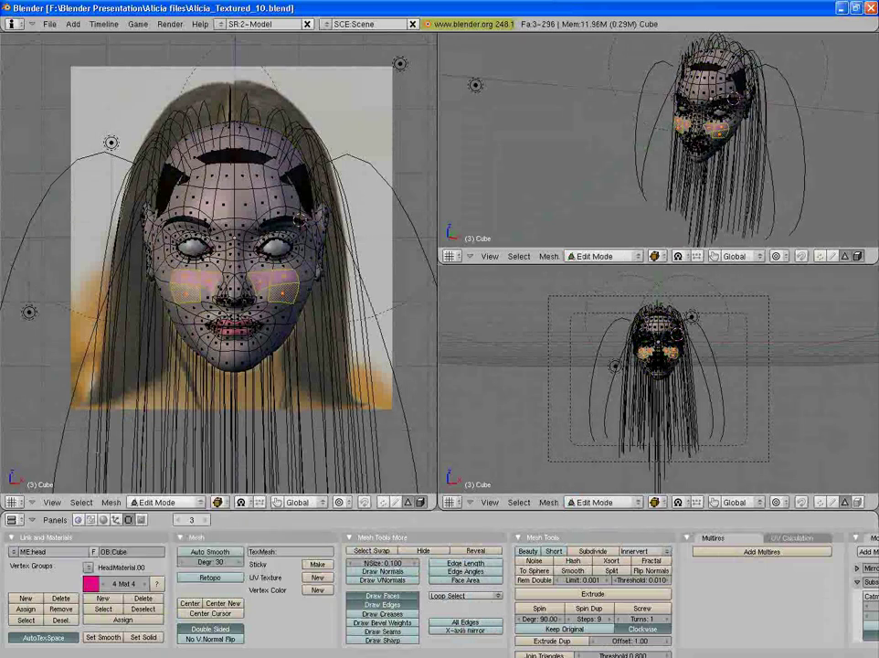
pyautogui.click(121, 619)
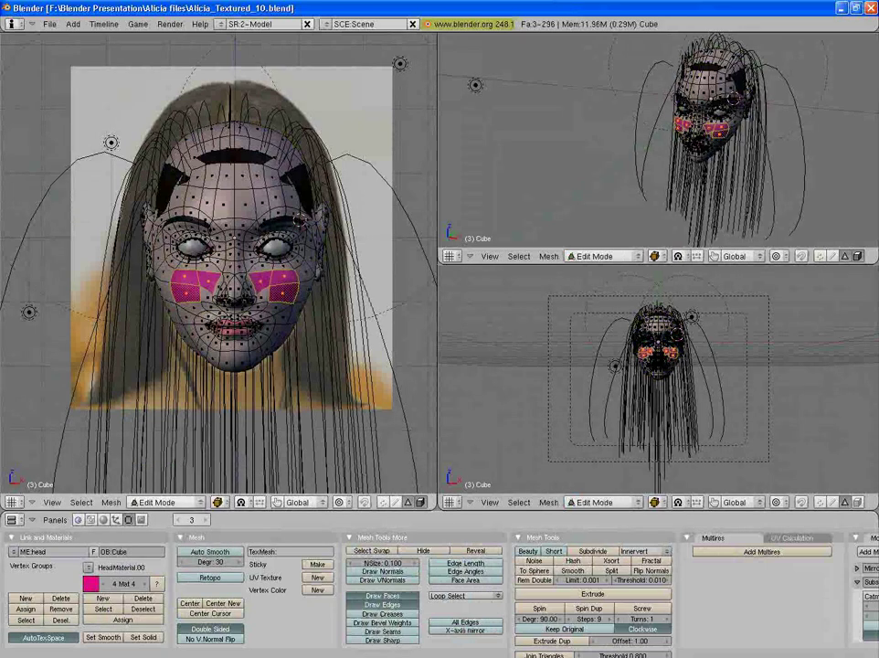
pyautogui.scroll(1, 150, 327)
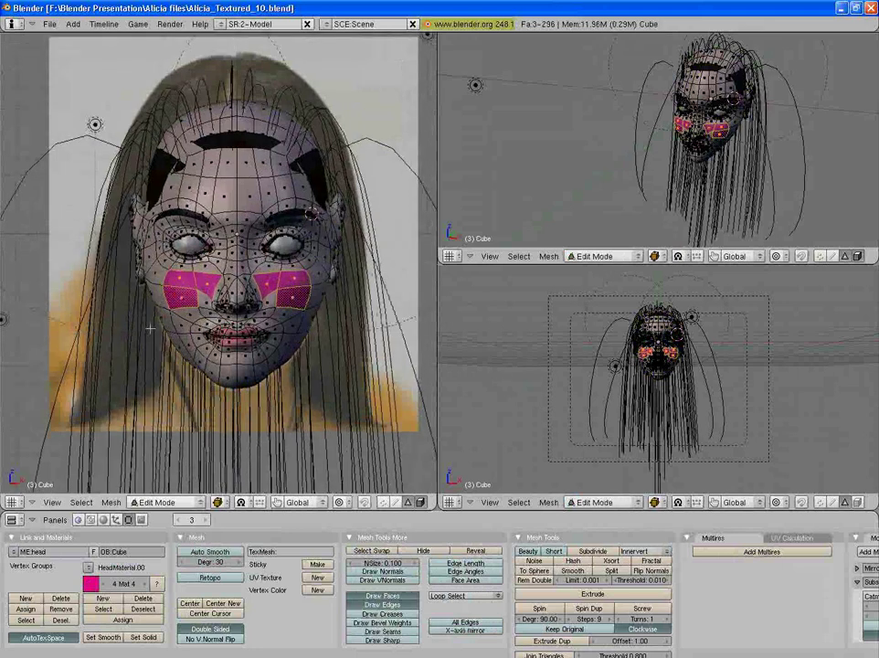
pyautogui.press('Tab')
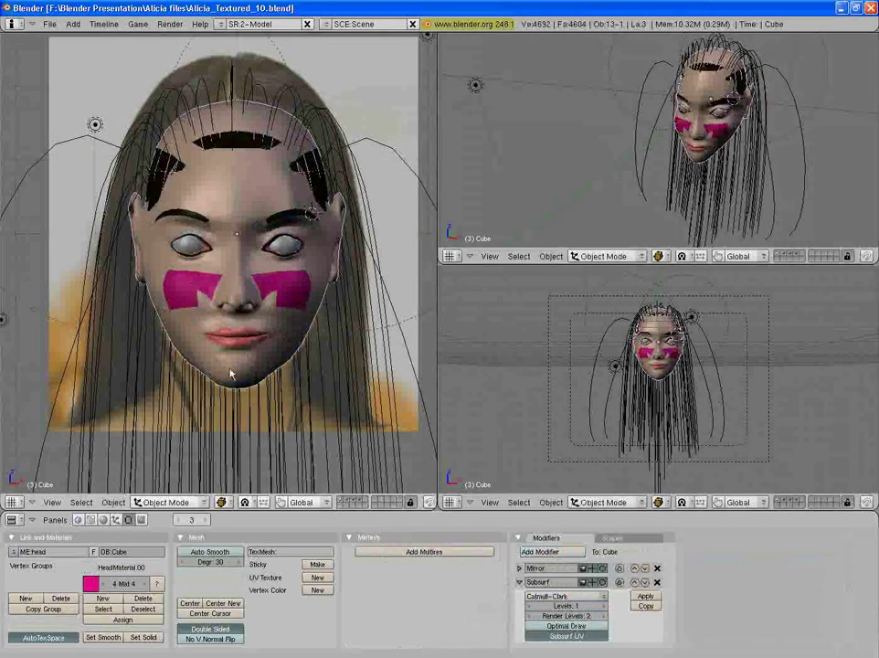
# Return the head to Edit Mode with all faces deselected and open the settings of its Lips material.
pyautogui.press('Tab')
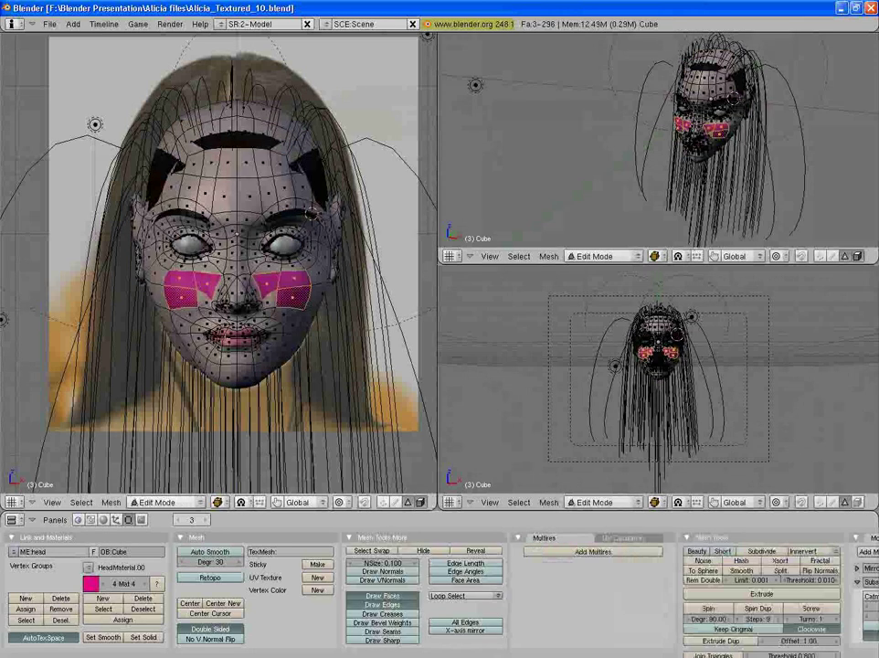
pyautogui.click(106, 585)
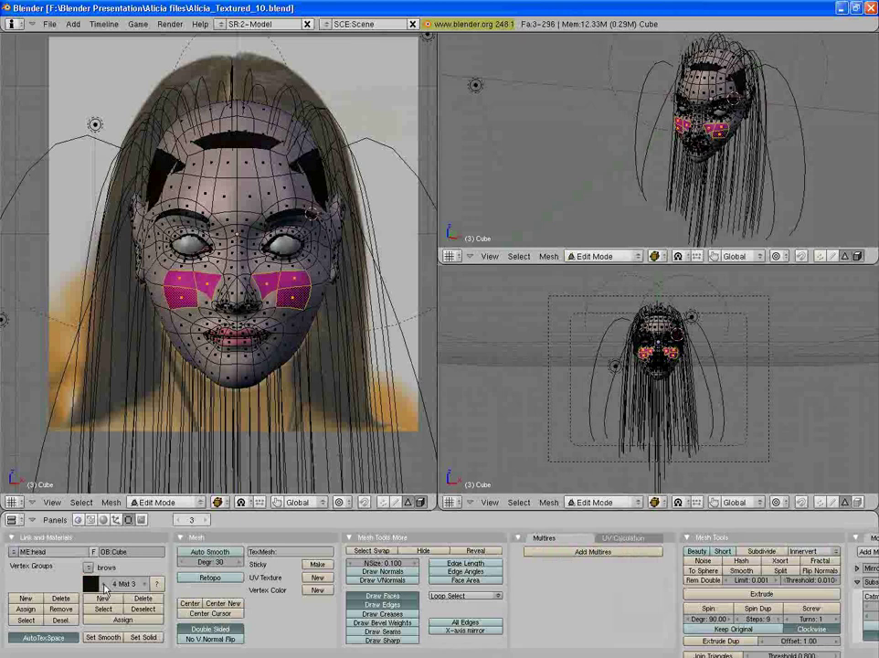
pyautogui.click(106, 585)
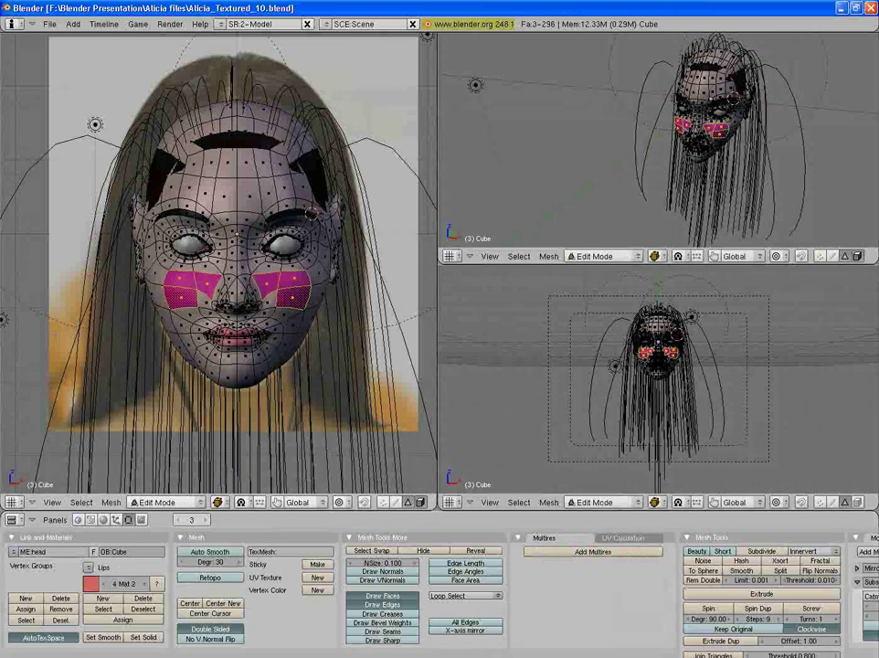
pyautogui.press('a')
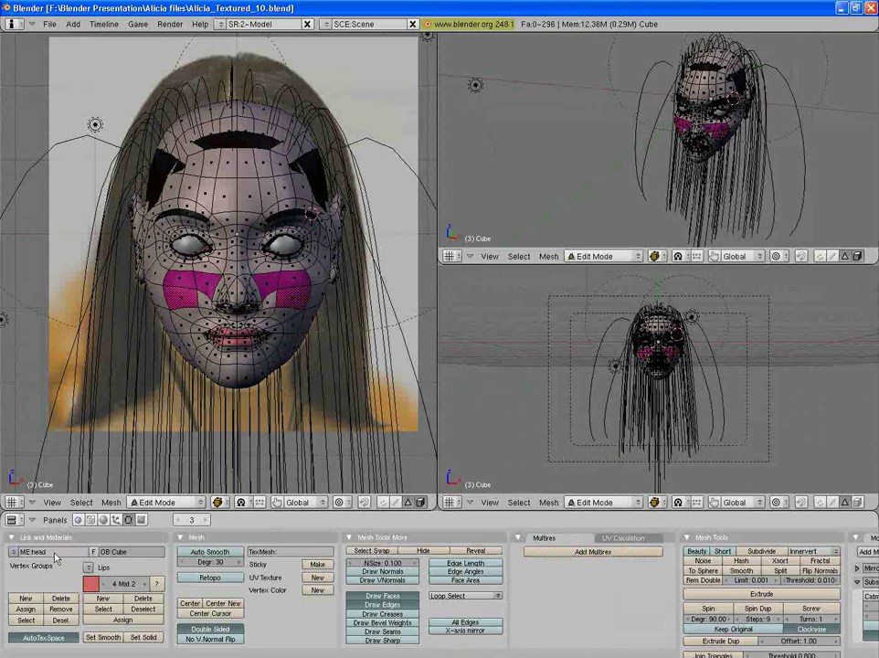
pyautogui.click(103, 520)
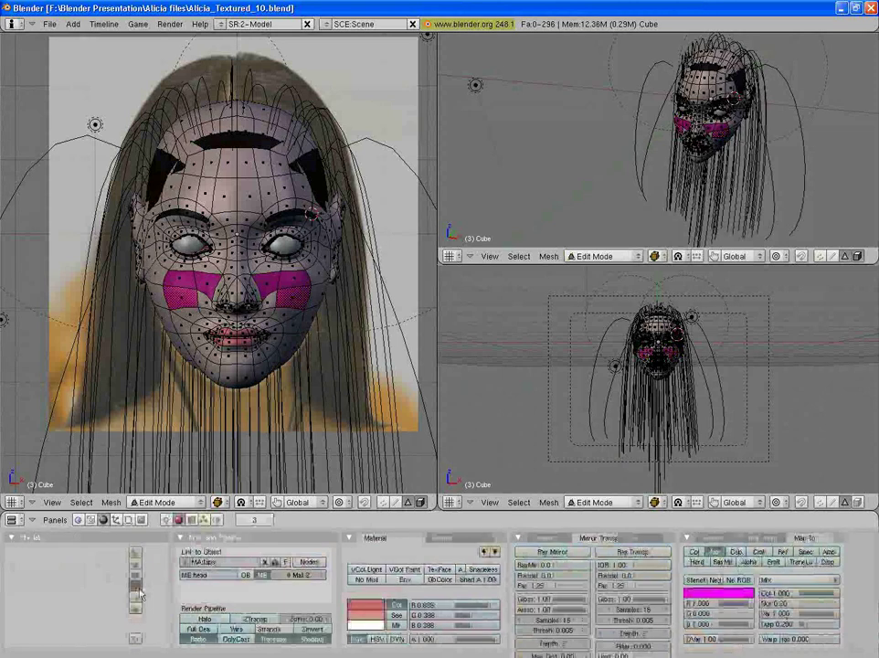
# Set the Lips material's colour to green with R 0.048, G 0.802 and B 0.492.
pyautogui.click(362, 611)
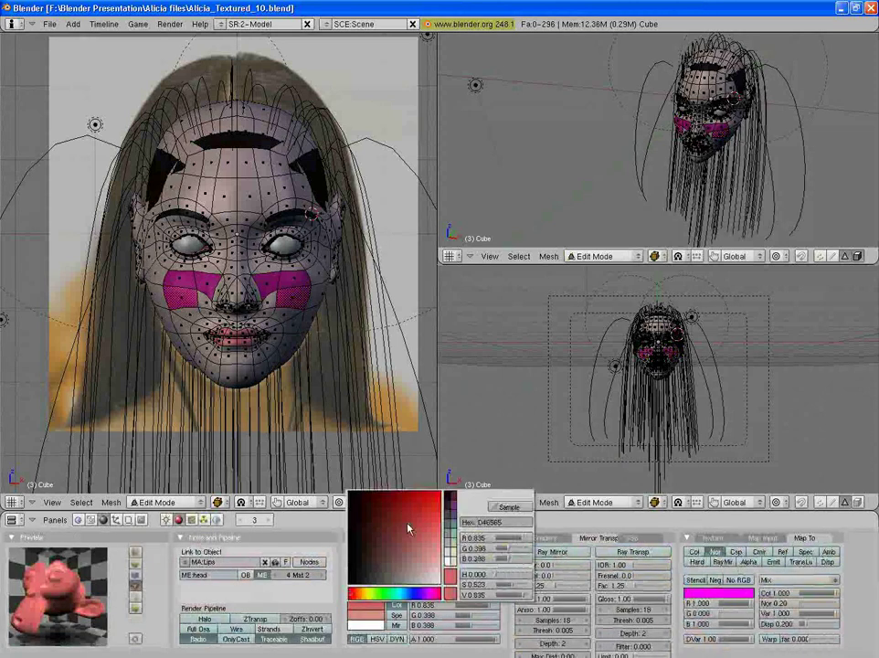
pyautogui.moveTo(409, 528); pyautogui.dragTo(417, 501)
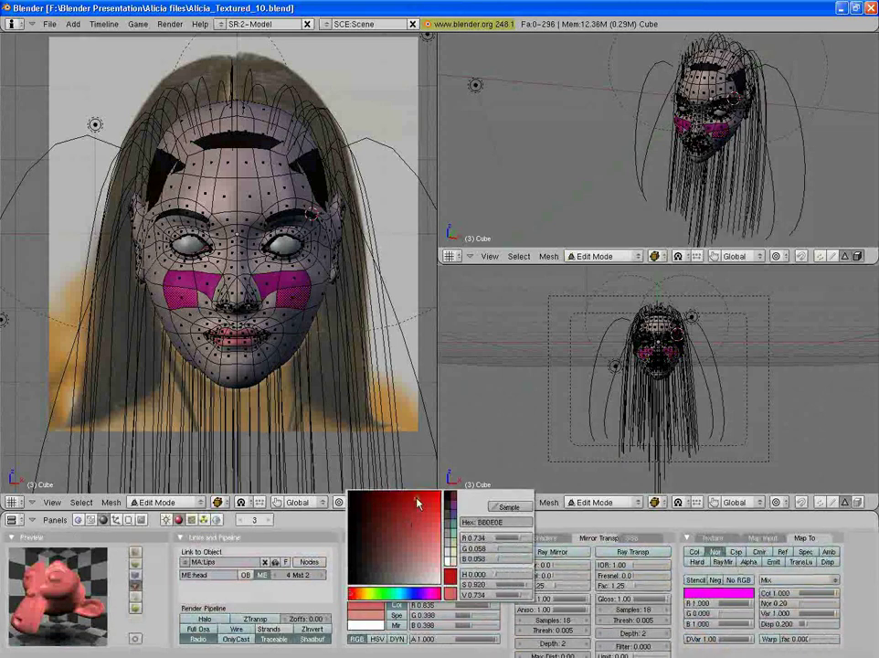
pyautogui.click(390, 596)
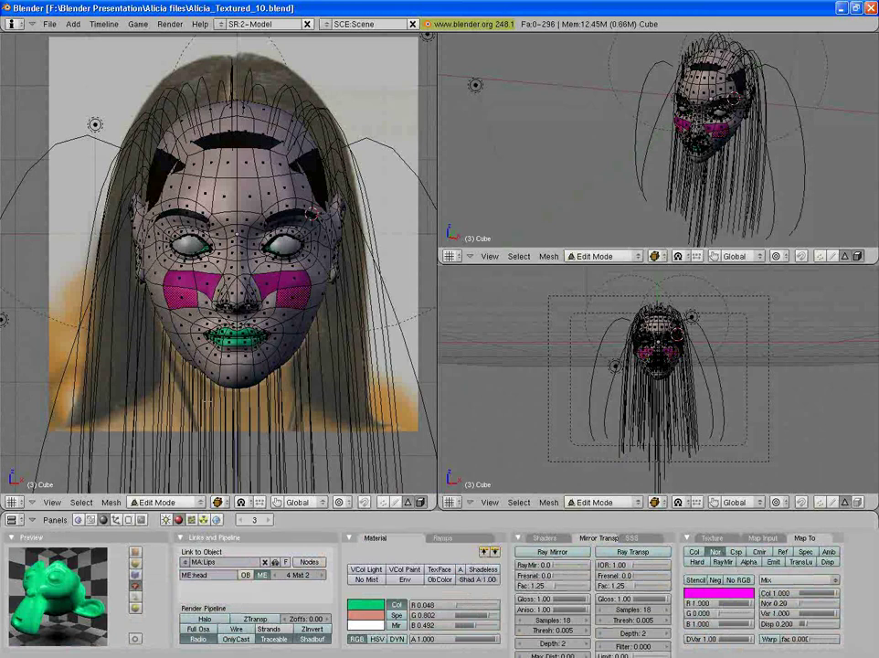
# Undo the pink cheek assignment and set the Lips material's colour to red with R 0.788, G 0.328 and B 0.307.
pyautogui.press('a')
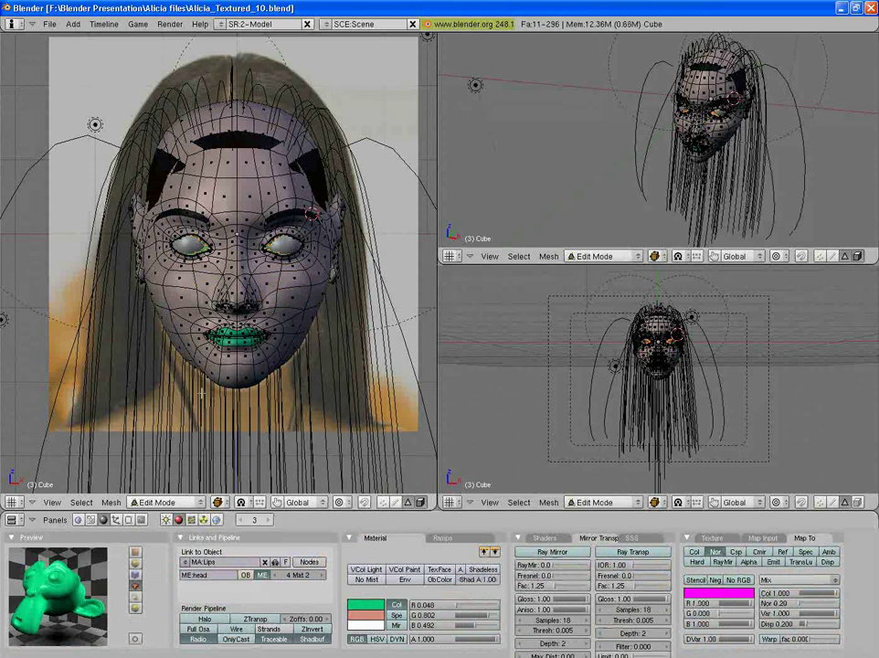
pyautogui.click(361, 605)
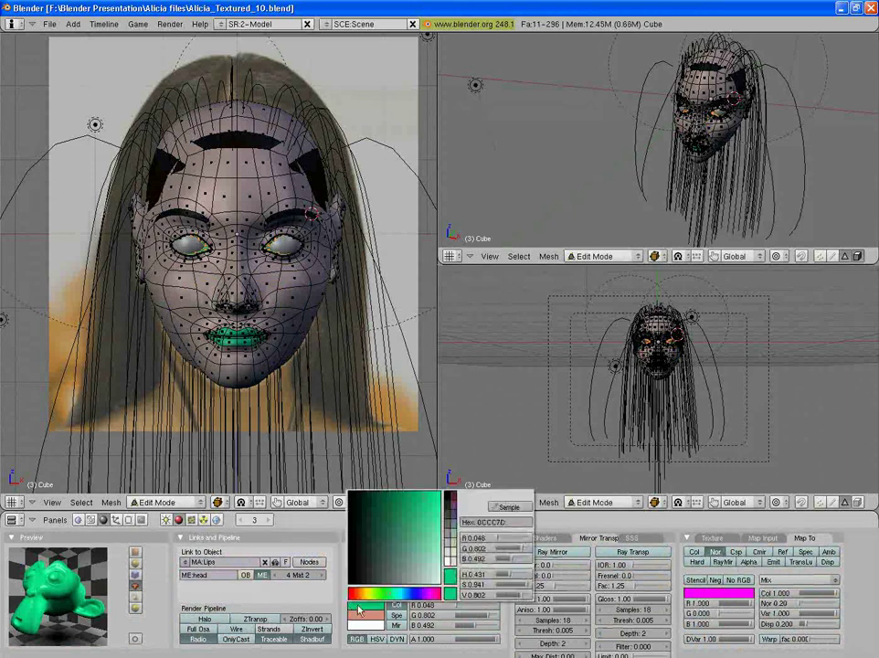
pyautogui.click(351, 594)
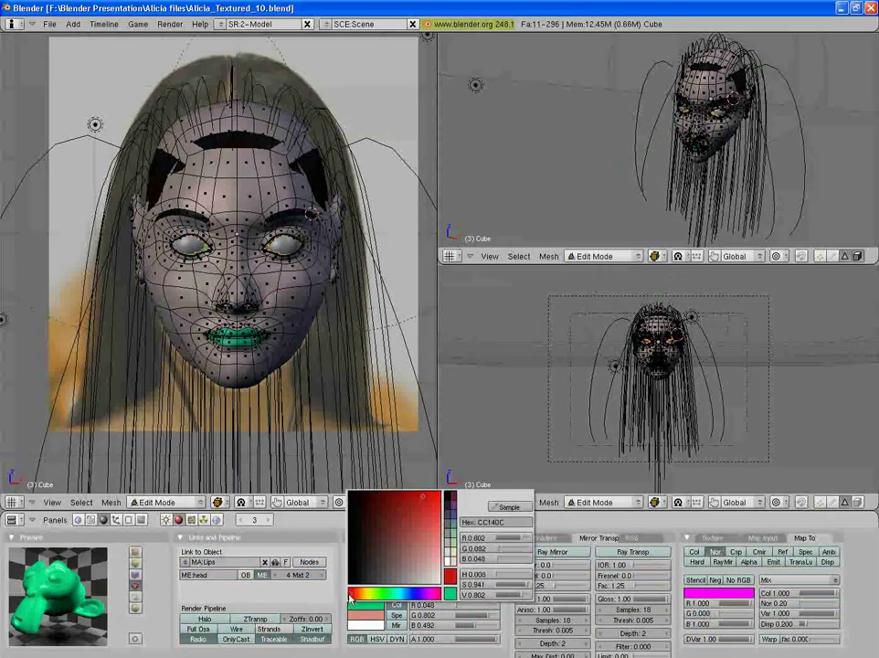
pyautogui.click(415, 524)
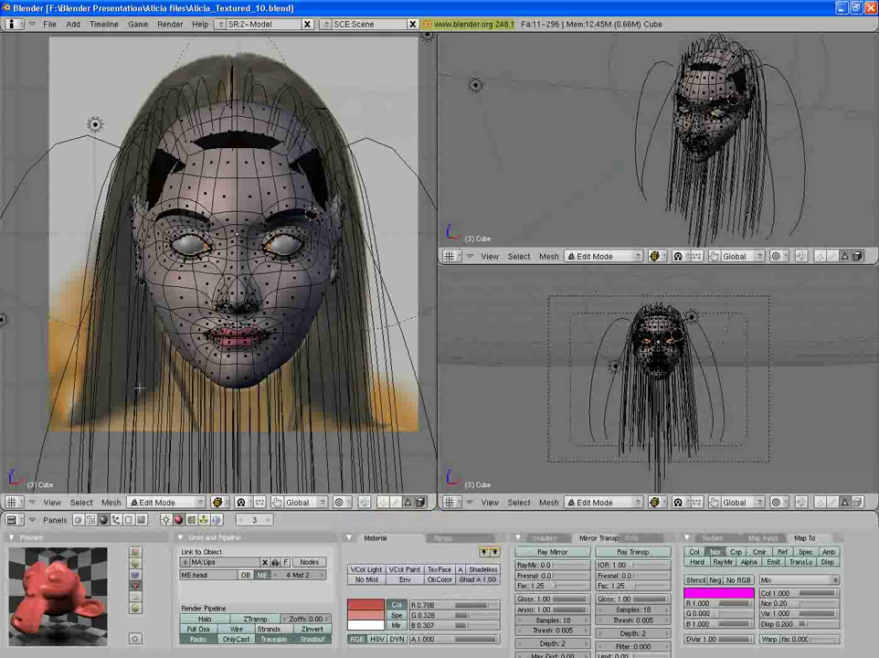
# Leave Edit Mode and render the head with its coloured materials.
pyautogui.press('Tab')
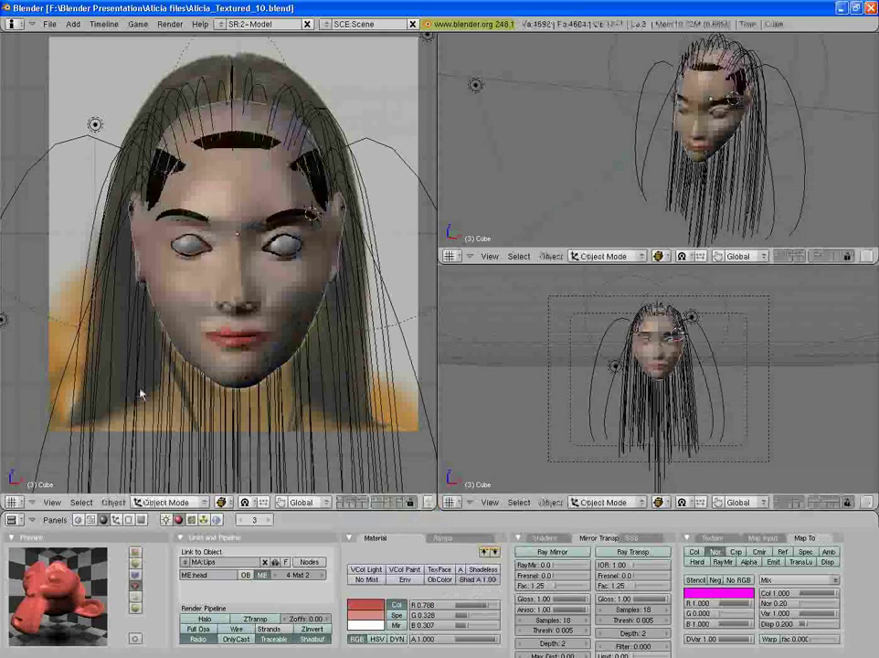
pyautogui.press('F12')
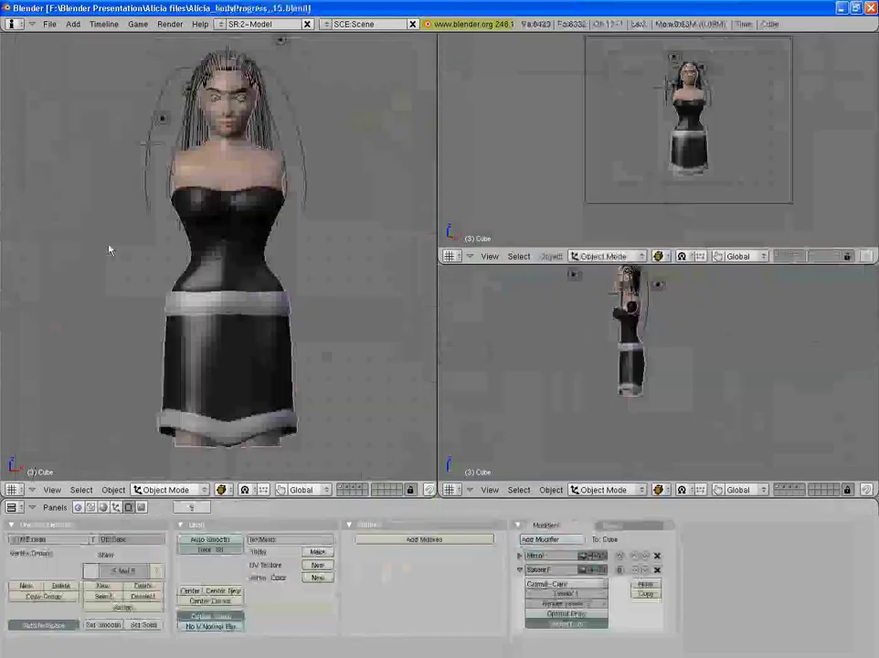
# Open the dressed body mesh in Edit Mode to work around the skirt and upper legs.
pyautogui.scroll(3, 192, 256)
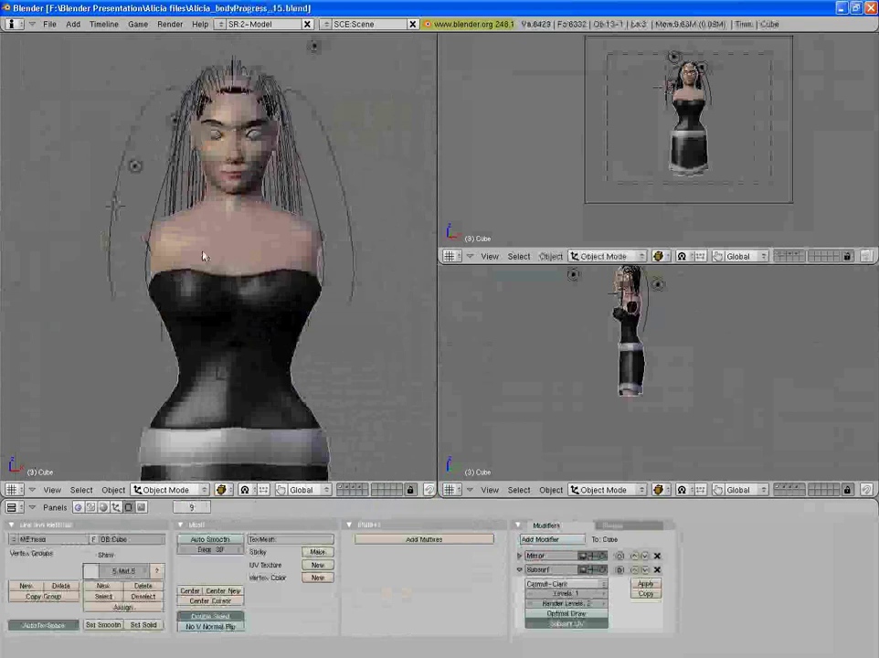
pyautogui.scroll(1, 249, 230)
pyautogui.scroll(-1, 250, 230)
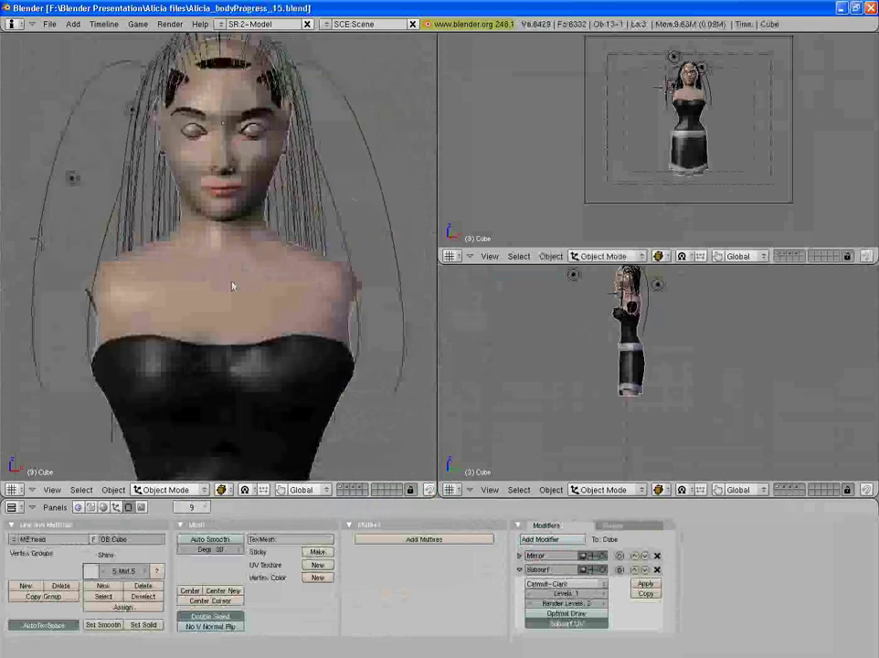
pyautogui.scroll(-2, 233, 285)
pyautogui.moveTo(255, 276); pyautogui.dragTo(206, 288, button='middle')
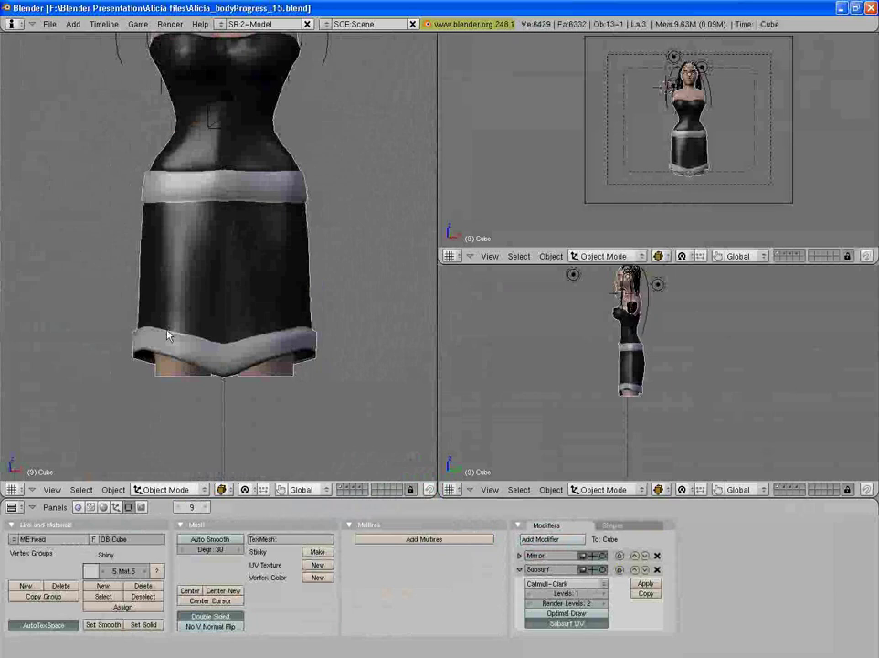
pyautogui.hotkey('ctrl', 'Tab')
pyautogui.click(160, 490)
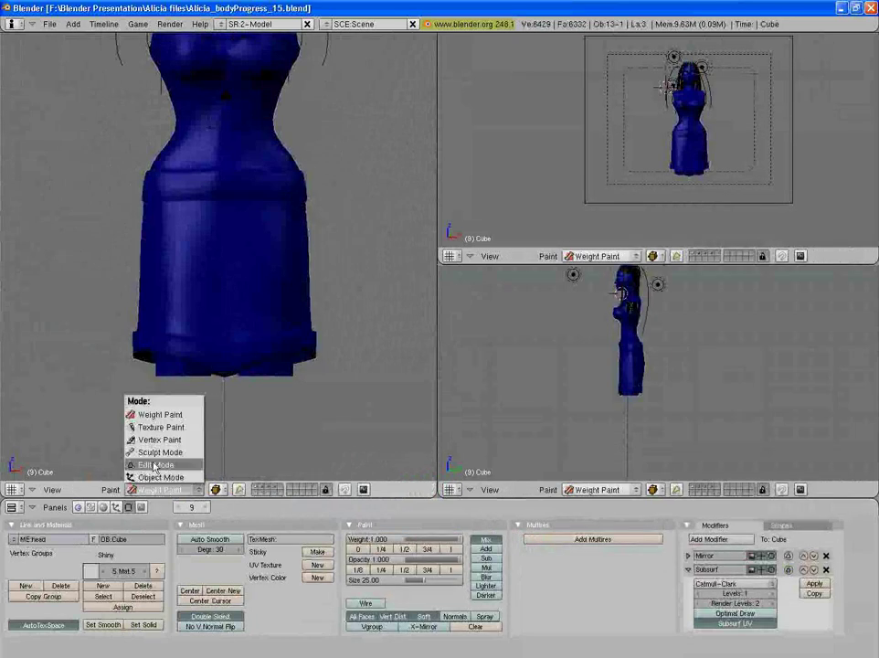
pyautogui.click(150, 465)
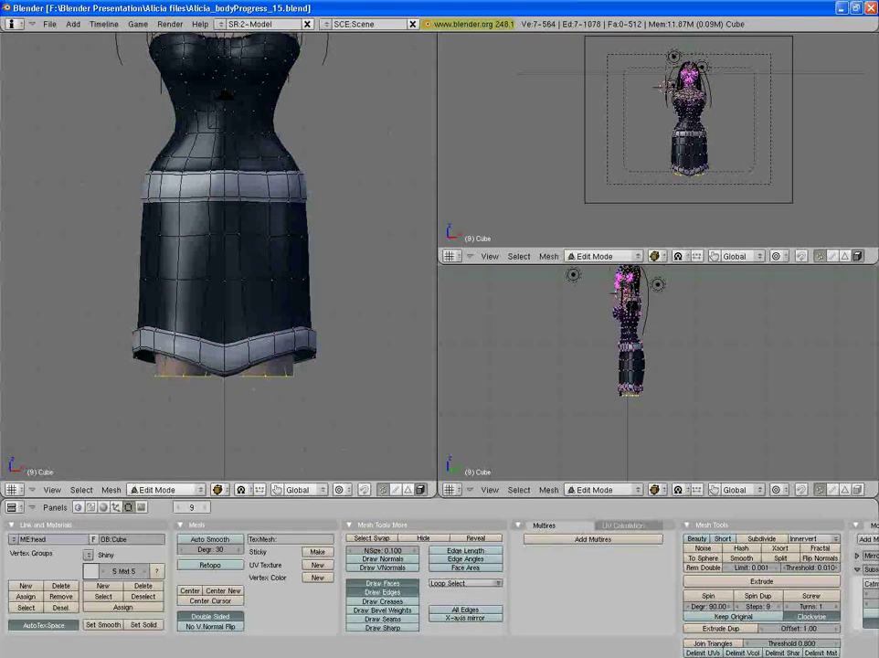
# Switch the mesh to edge selection and select only the open edge loops at the lower ends of both legs.
pyautogui.hotkey('ctrl', 'Tab')
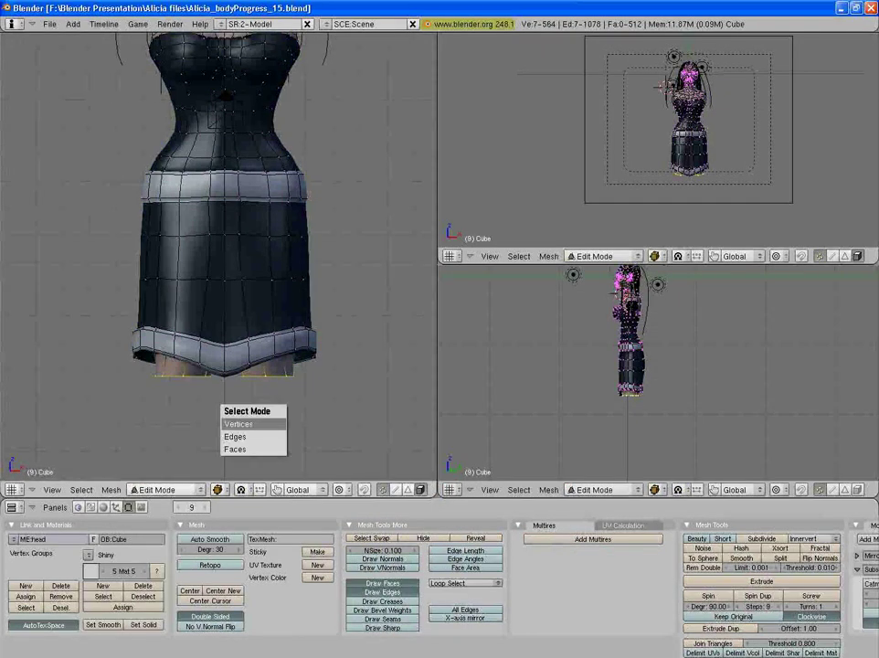
pyautogui.click(236, 436)
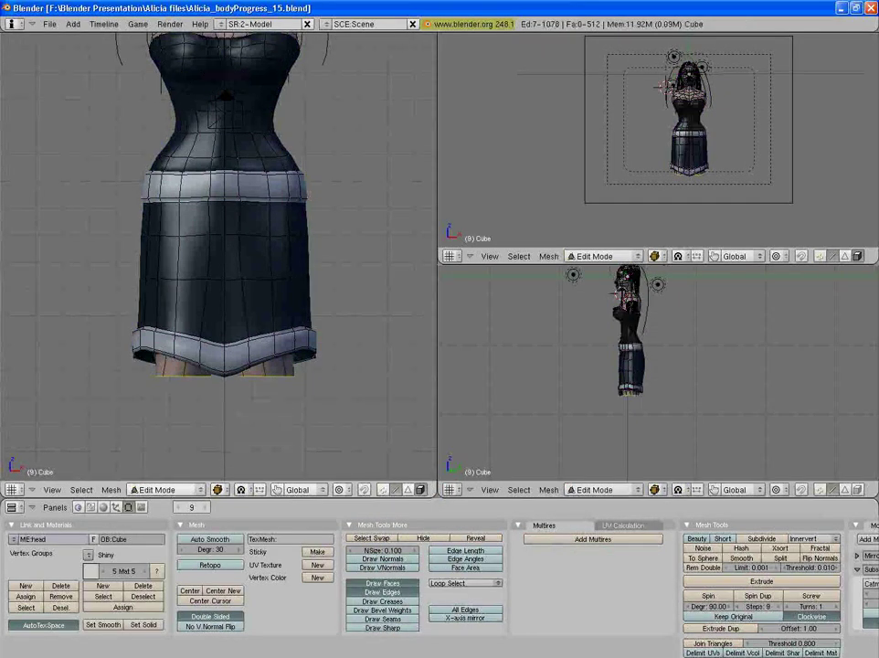
pyautogui.press('a')
pyautogui.moveTo(272, 416); pyautogui.dragTo(157, 233, button='middle')
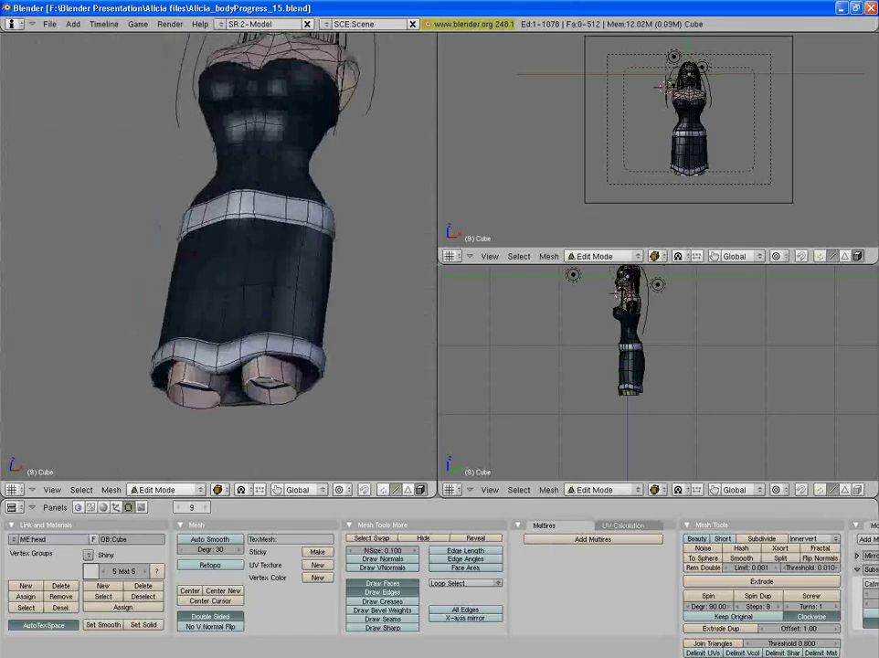
pyautogui.keyDown('alt'); pyautogui.rightClick(194, 407); pyautogui.keyUp('alt')
pyautogui.press('KP_1')
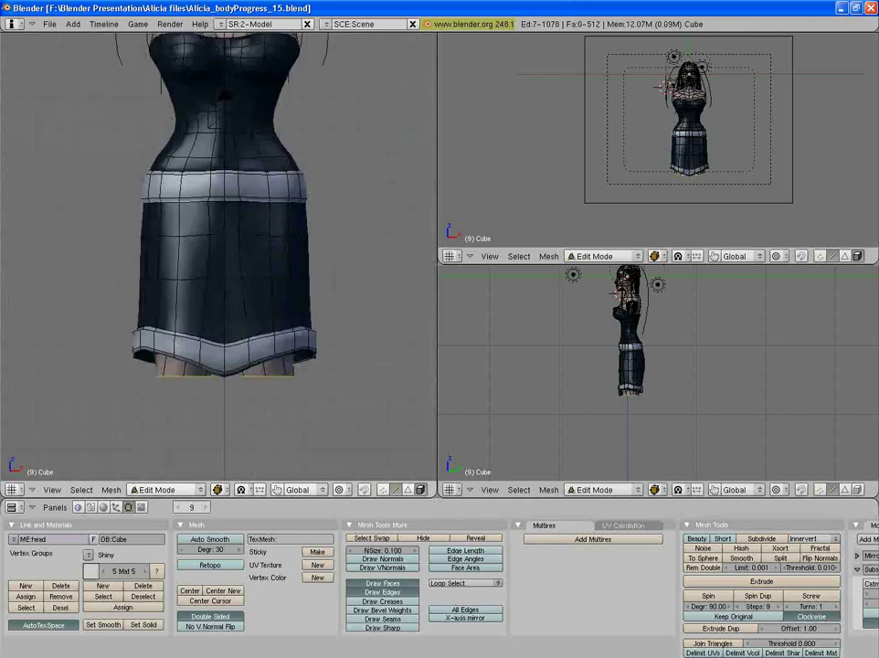
# Extrude the open leg ends straight down in two sections, a long one and one about 0.93 units long.
pyautogui.press('e')
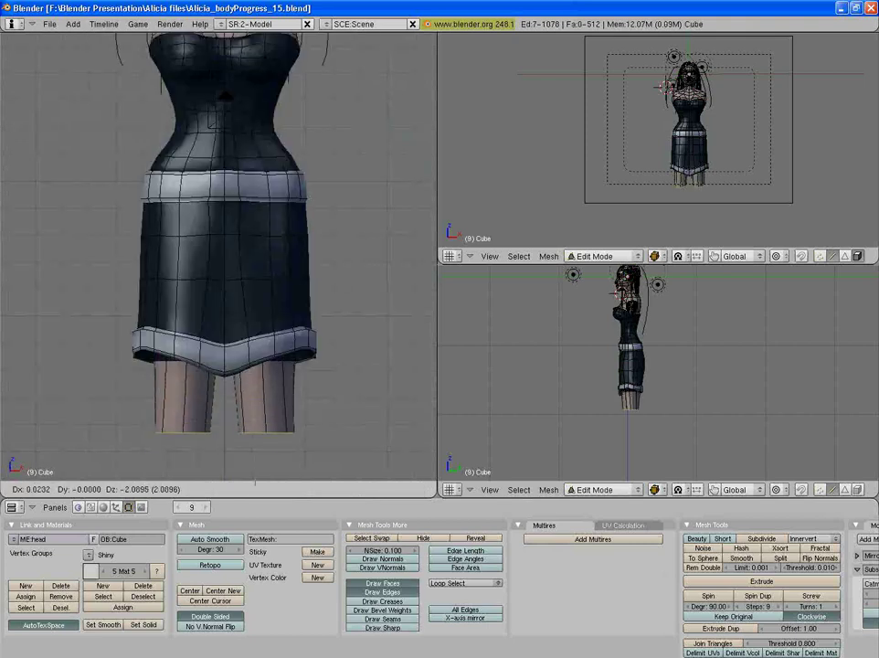
pyautogui.click(251, 468)
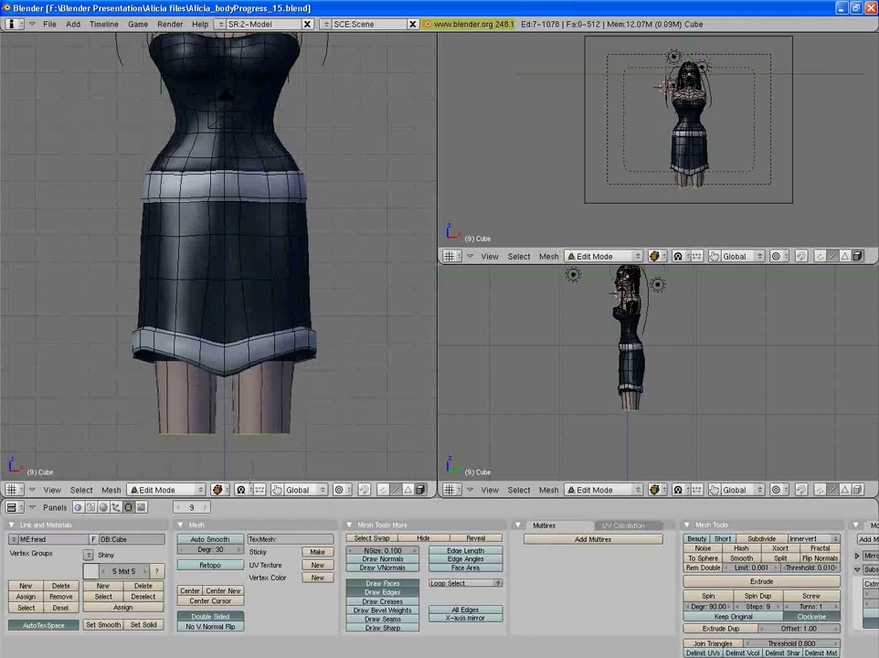
pyautogui.press('e')
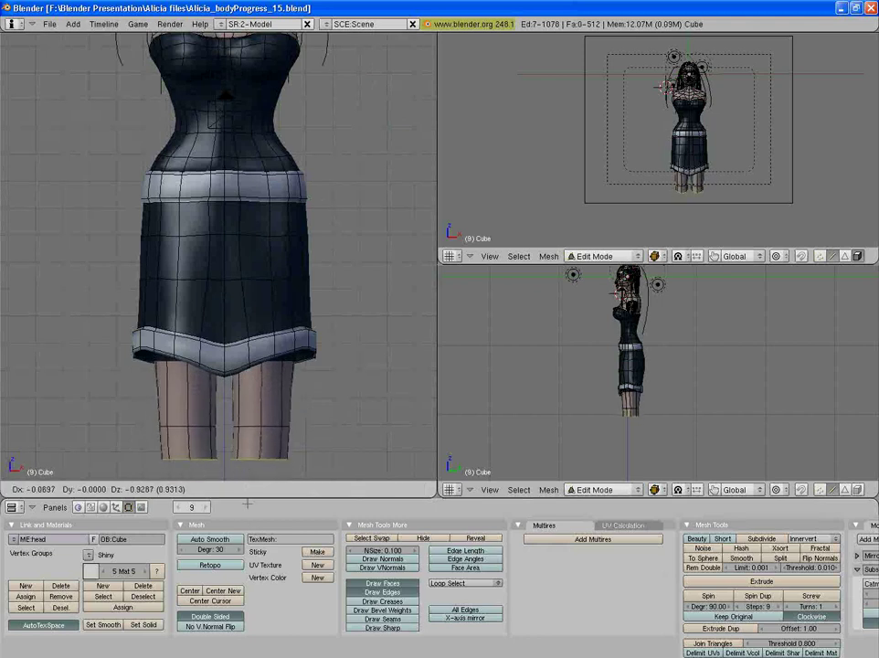
pyautogui.click(246, 503)
# Select the open arm edge loop at the shoulder and extrude the upper arms outward and slightly down by about 1.9 units.
pyautogui.keyDown('shift'); pyautogui.moveTo(275, 239); pyautogui.dragTo(235, 344, button='middle'); pyautogui.keyUp('shift')
pyautogui.moveTo(340, 180); pyautogui.dragTo(216, 188, button='middle')
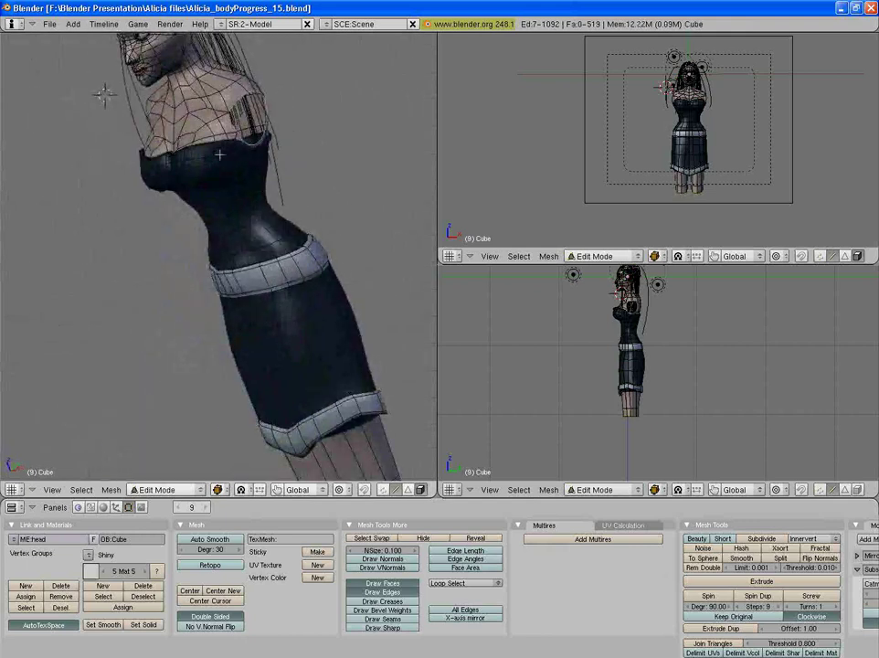
pyautogui.press('KP_1')
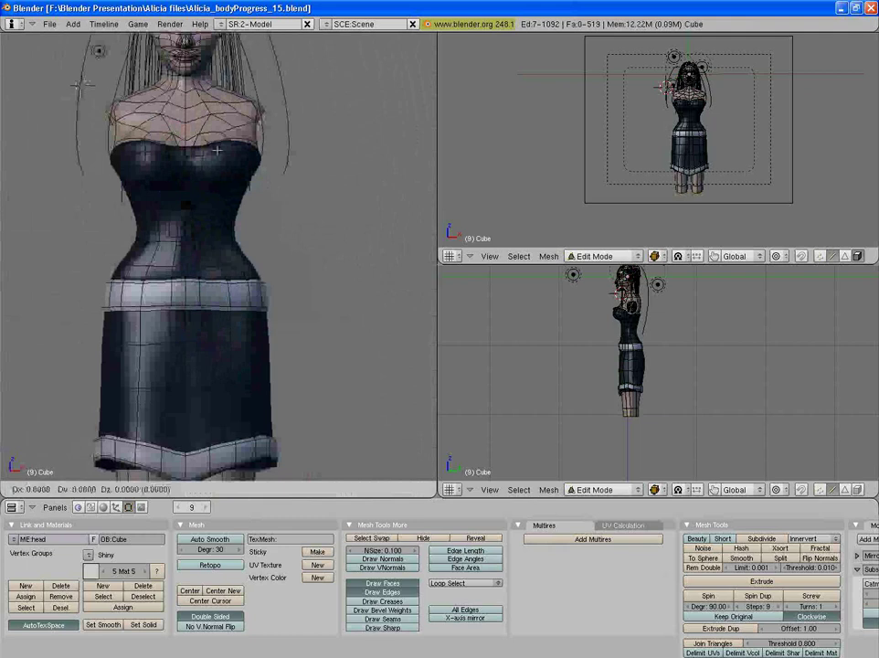
pyautogui.press('g')
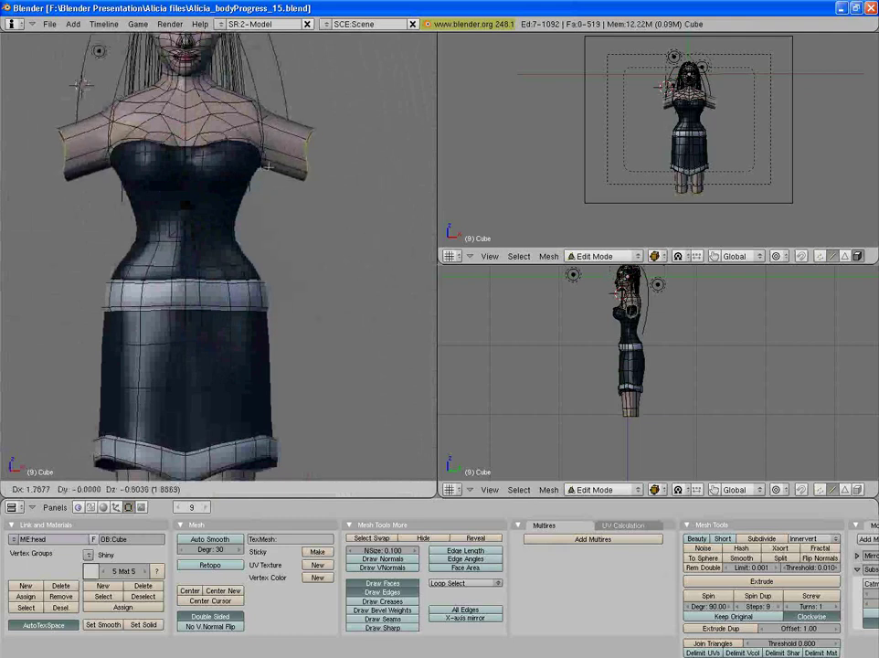
pyautogui.click(263, 170)
# Extrude the open arm ends a second time, outward and slightly down by about 1.85 units.
pyautogui.keyDown('ctrl'); pyautogui.moveTo(263, 170); pyautogui.dragTo(264, 206, button='middle'); pyautogui.keyUp('ctrl')
pyautogui.keyDown('ctrl'); pyautogui.moveTo(111, 129); pyautogui.dragTo(88, 177, button='middle'); pyautogui.keyUp('ctrl')
pyautogui.press('f')
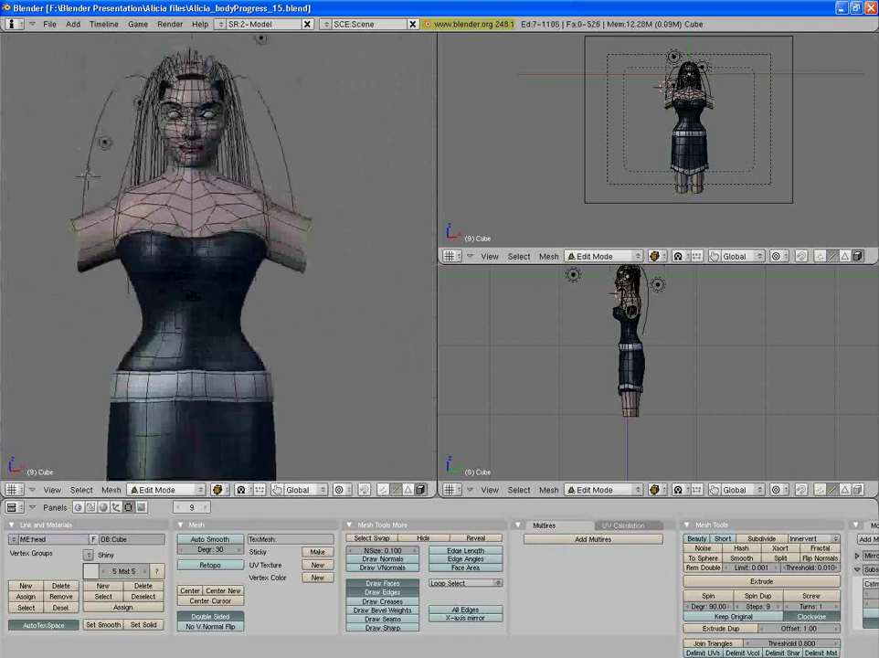
pyautogui.press('e')
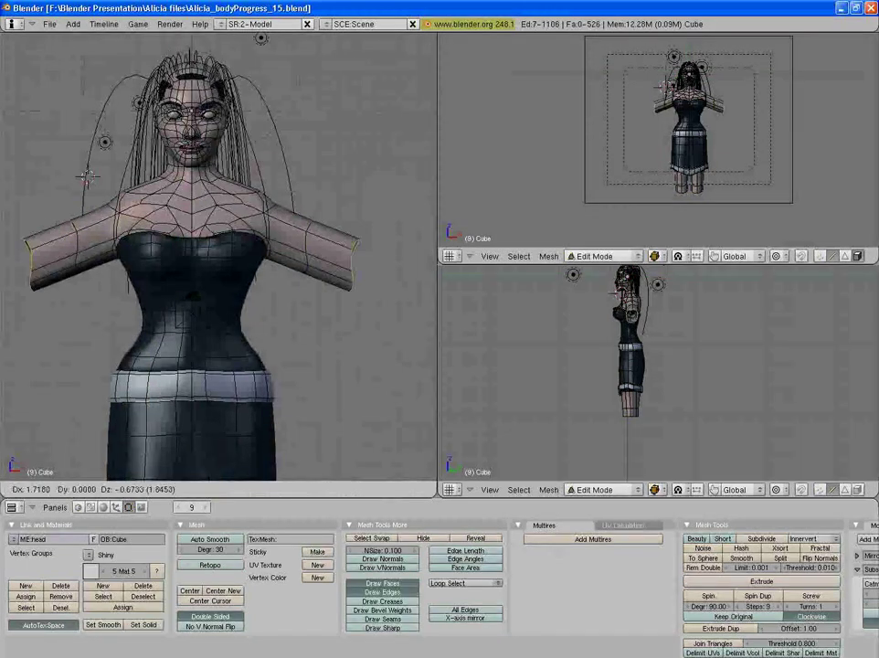
pyautogui.press('Return')
# Scale the selected edge loops at the arm ends down to about 0.79 to taper the arms.
pyautogui.press('s')
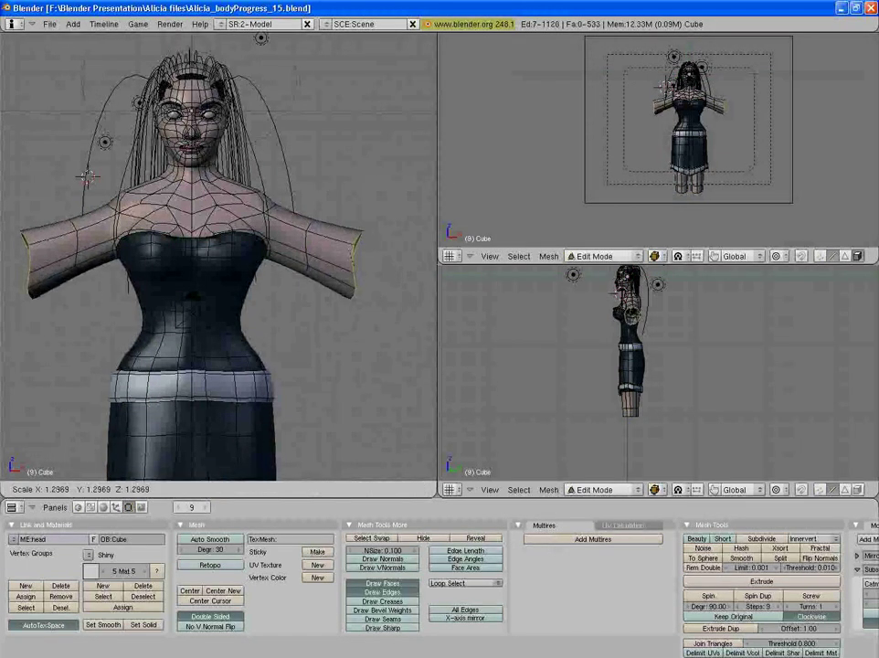
pyautogui.click(344, 266)
pyautogui.keyDown('ctrl'); pyautogui.moveTo(312, 298); pyautogui.dragTo(305, 292, button='middle'); pyautogui.keyUp('ctrl')
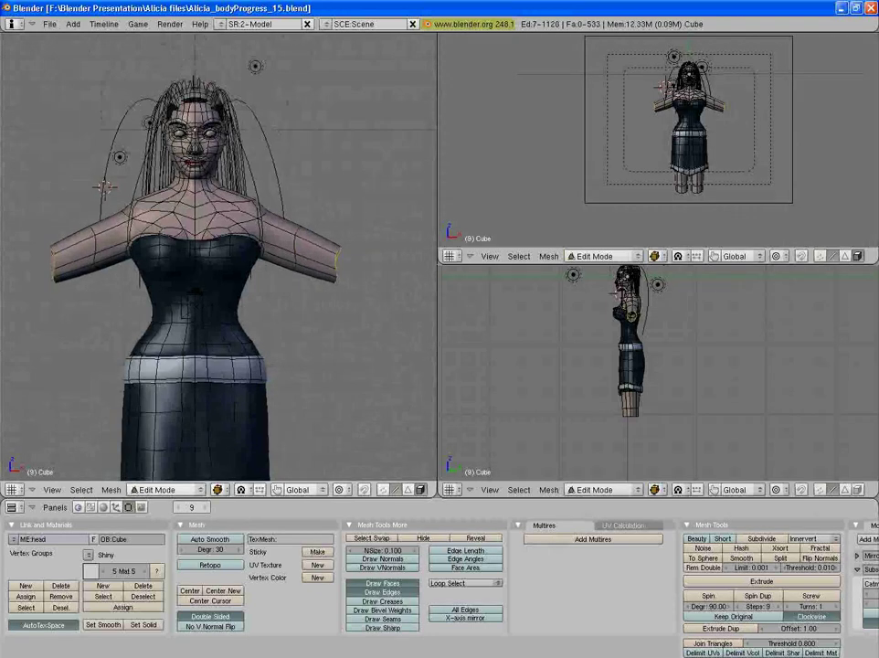
pyautogui.keyDown('shift'); pyautogui.moveTo(229, 305); pyautogui.dragTo(244, 273, button='middle'); pyautogui.keyUp('shift')
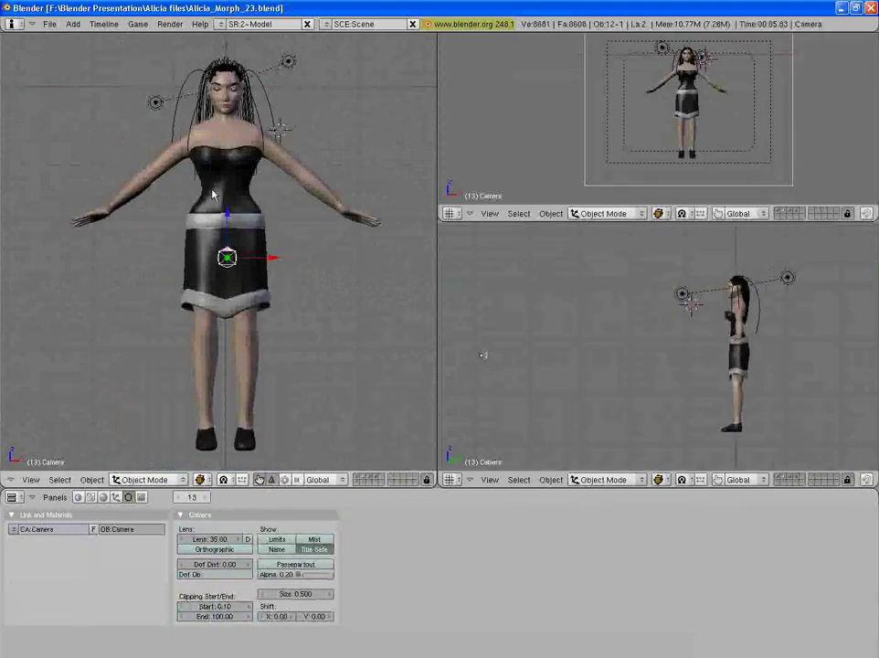
# Examine the completed character in Alicia_Morph_23.blend from the side and front, including the hands, legs, shoes and dress.
pyautogui.moveTo(381, 223); pyautogui.dragTo(268, 289, button='middle')
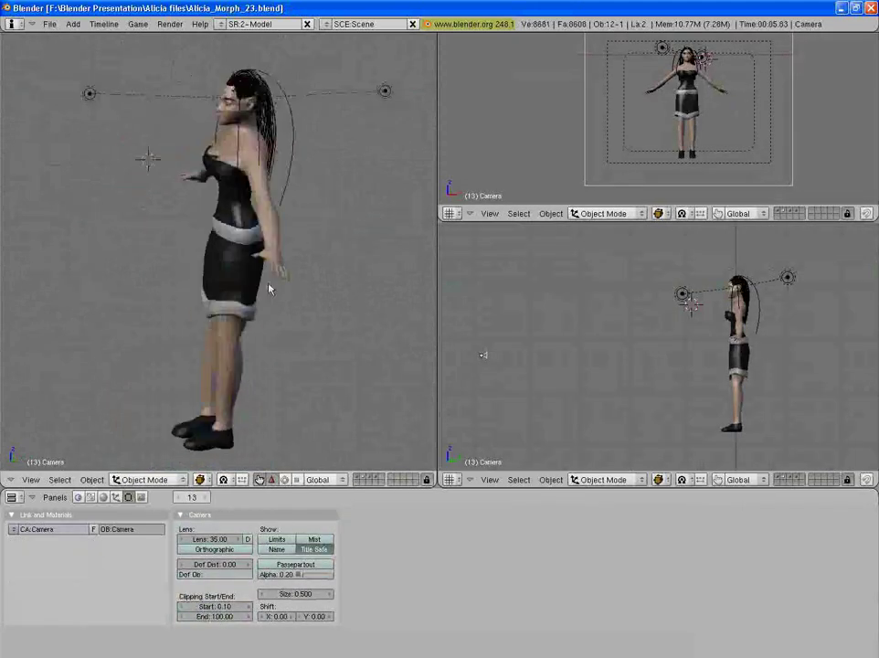
pyautogui.scroll(4, 267, 295)
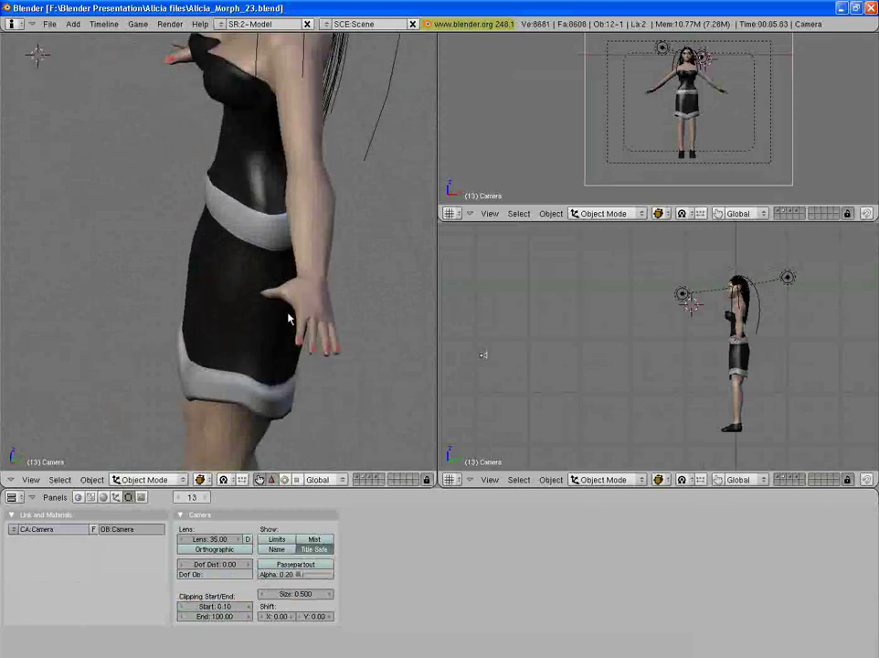
pyautogui.keyDown('shift'); pyautogui.moveTo(253, 354); pyautogui.dragTo(294, 64, button='middle'); pyautogui.keyUp('shift')
pyautogui.keyDown('shift'); pyautogui.moveTo(253, 203); pyautogui.dragTo(244, 303, button='middle'); pyautogui.keyUp('shift')
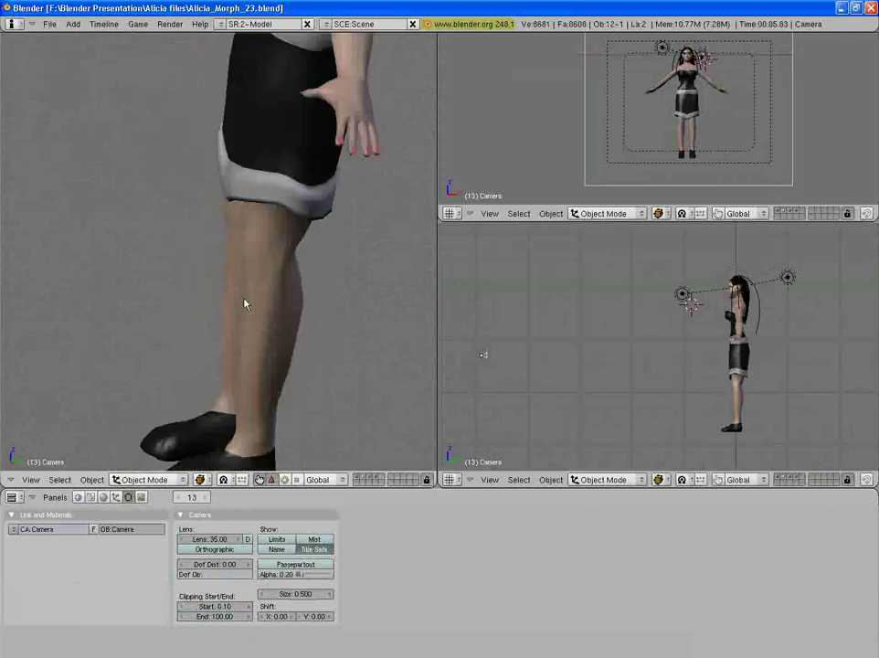
pyautogui.moveTo(231, 241); pyautogui.dragTo(308, 210, button='middle')
pyautogui.keyDown('shift'); pyautogui.moveTo(222, 64); pyautogui.dragTo(243, 257, button='middle'); pyautogui.keyUp('shift')
pyautogui.press('KP_1')
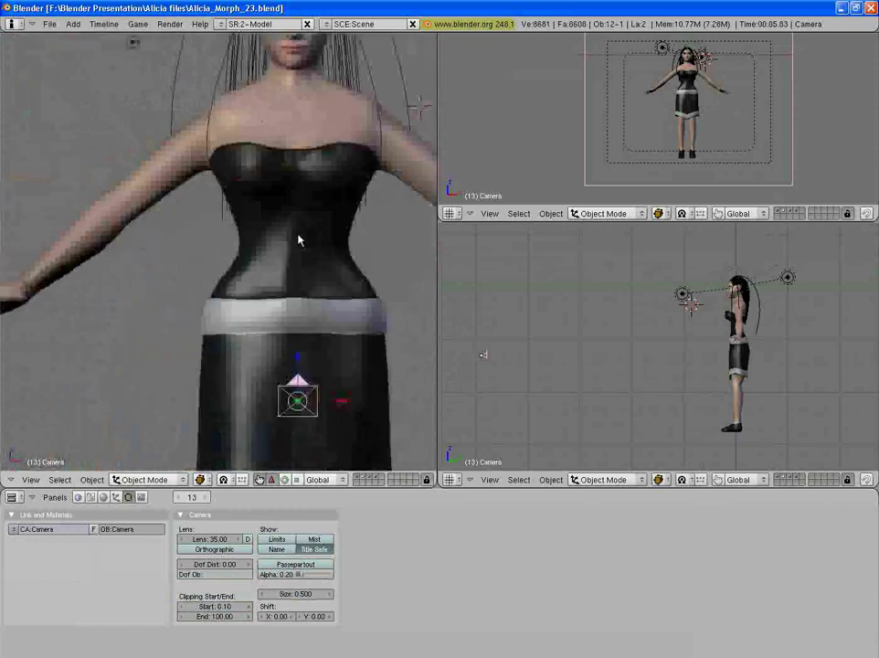
pyautogui.scroll(-3, 251, 214)
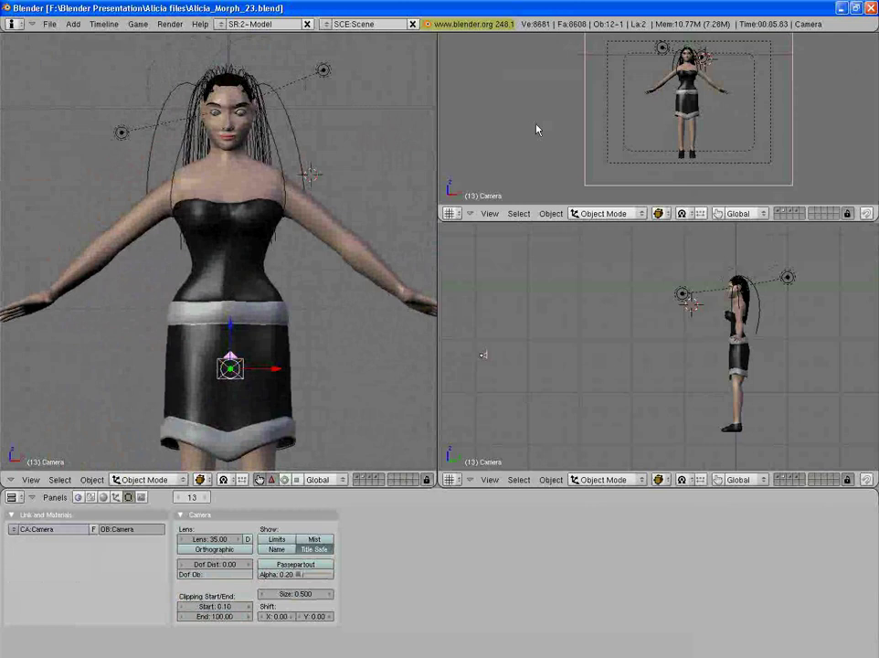
# Render the completed character from the scene camera.
pyautogui.press('F12')
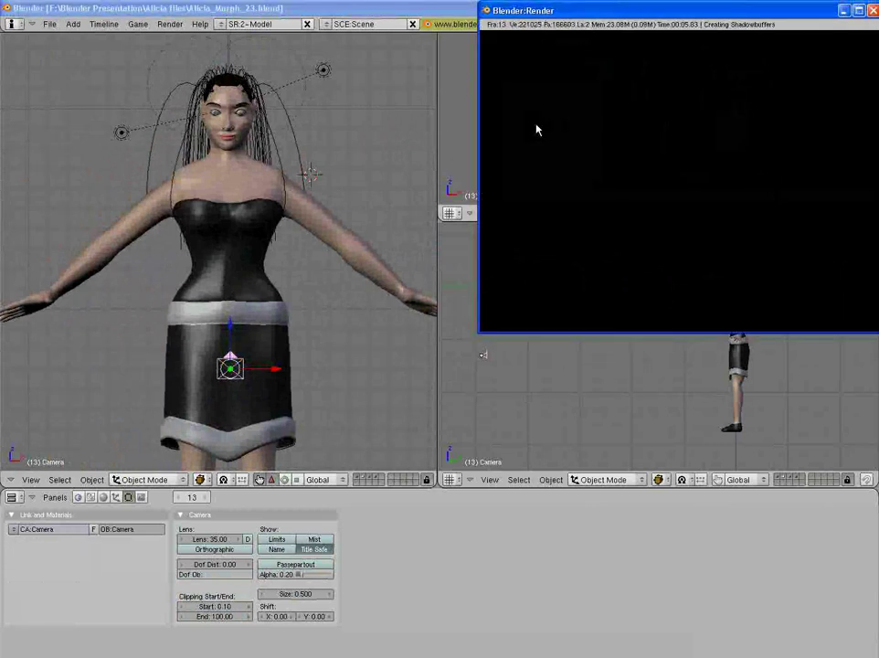